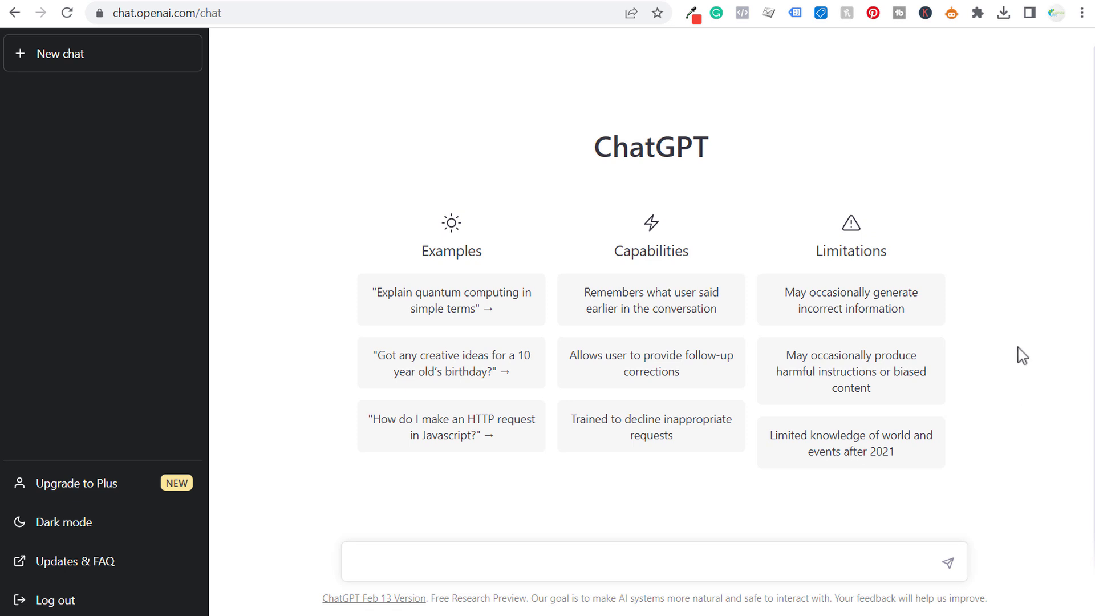
Switch to the Excel workbook and review the Google Ads and Facebook Ads keyword columns on the ChatGPT Keywords sheet.
click(748, 615)
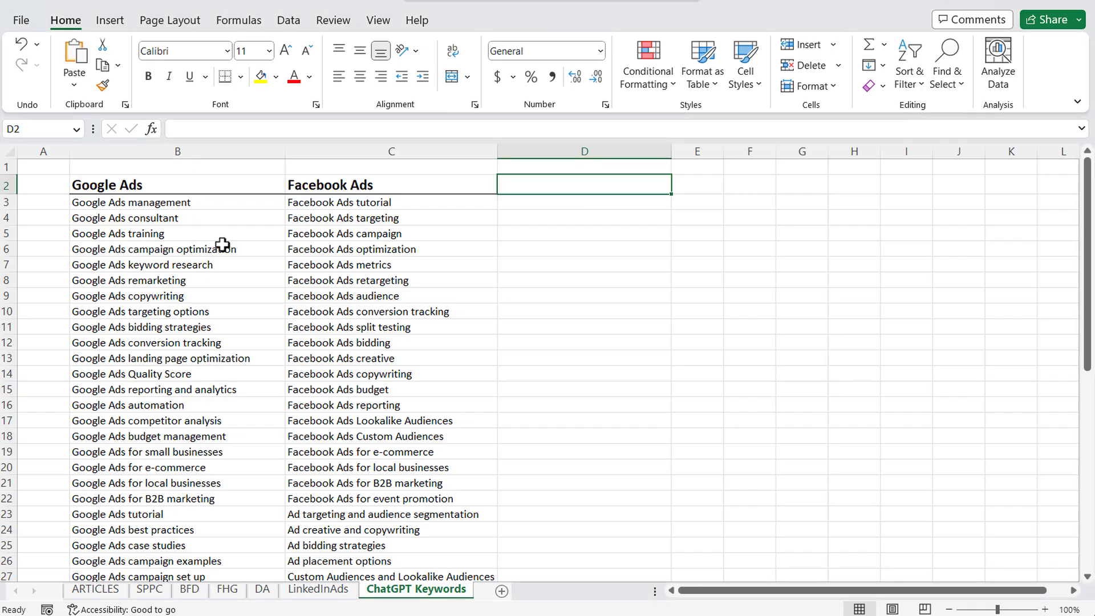
scroll(220, 251, down, 7)
scroll(261, 280, up, 7)
Switch back to ChatGPT and ask "what are the 20 most popular sub-topics related to ppc advertising".
key(alt+Tab)
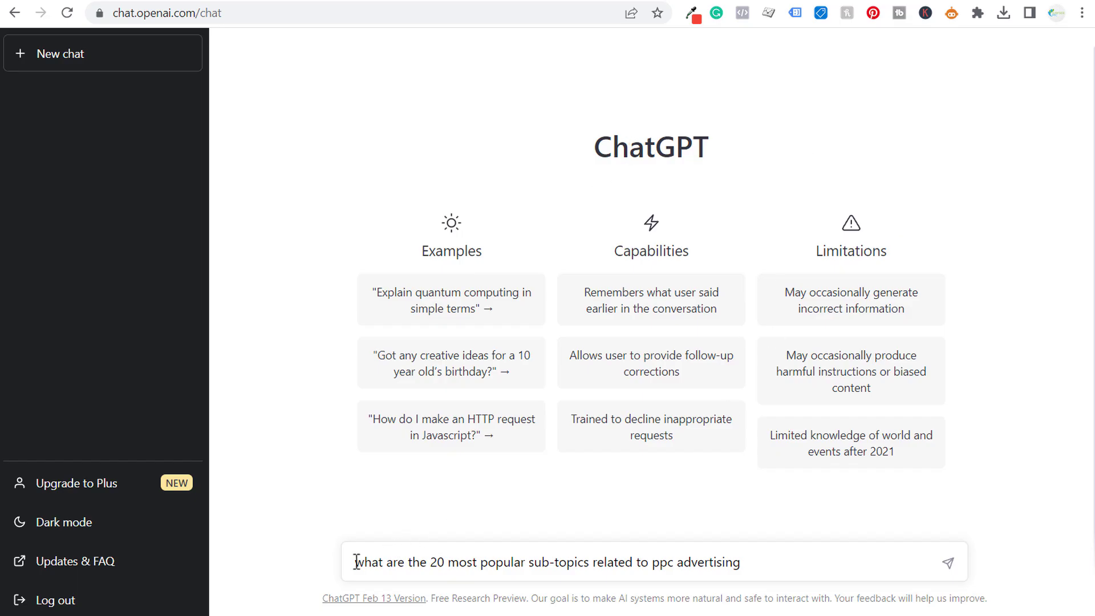
click(742, 562)
key(Return)
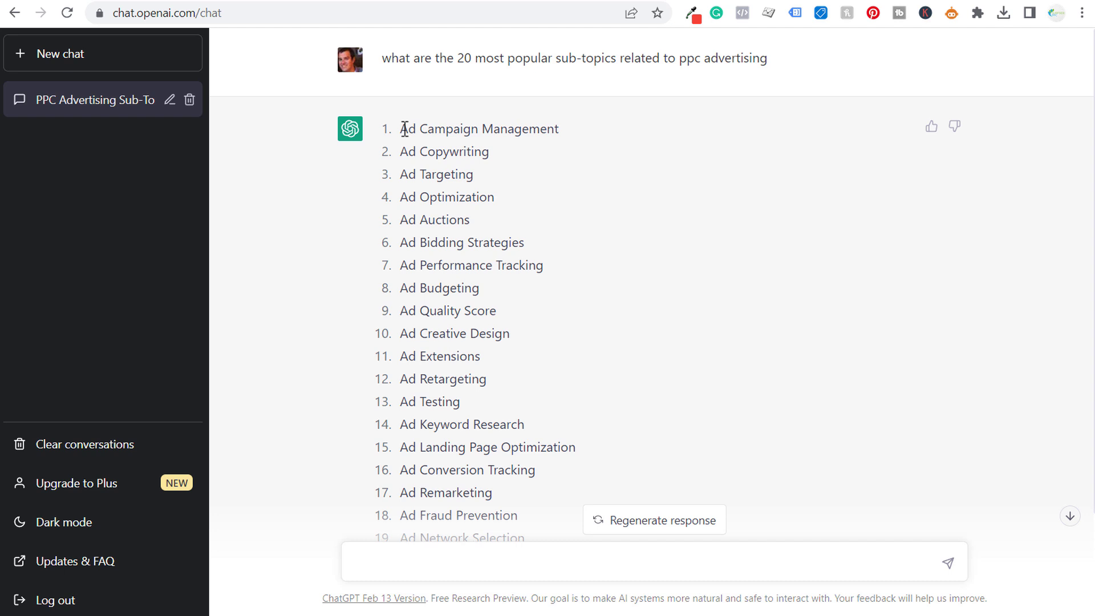
Examine the first PPC sub-topics in the answer, from campaign management to copywriting, targeting and optimization.
drag(402, 129, 606, 143)
click(643, 176)
double_click(423, 196)
click(577, 197)
drag(500, 153, 420, 153)
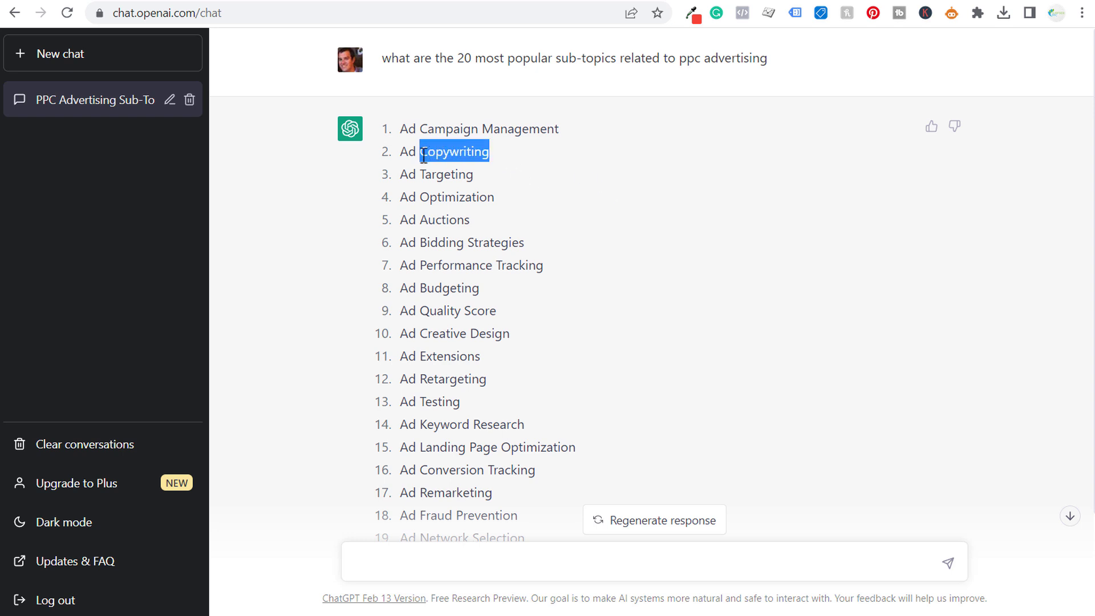
drag(512, 176, 420, 172)
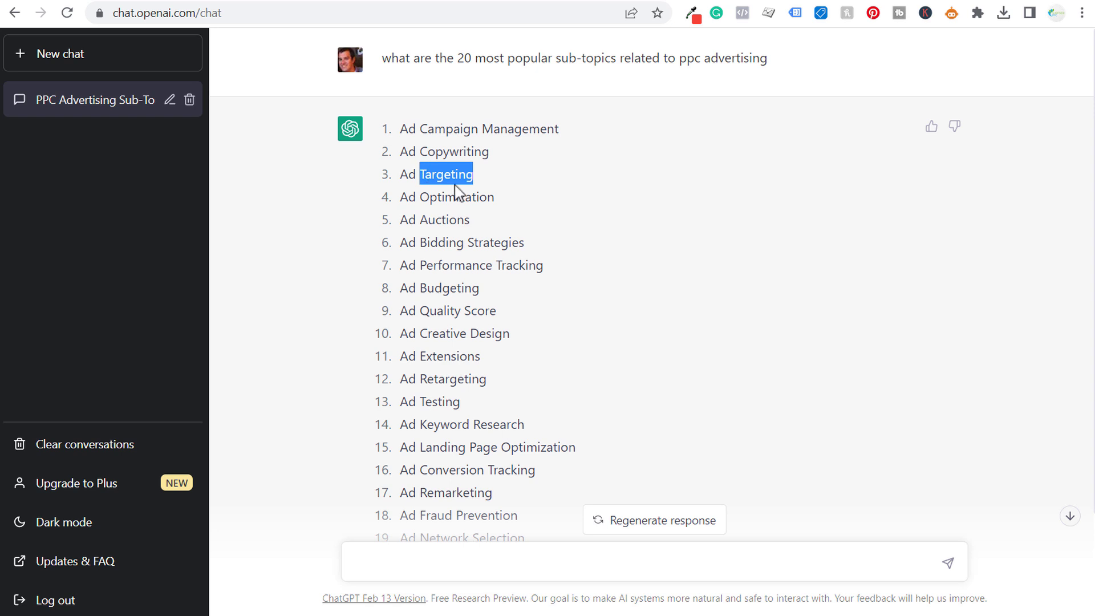
drag(523, 203, 416, 197)
click(668, 220)
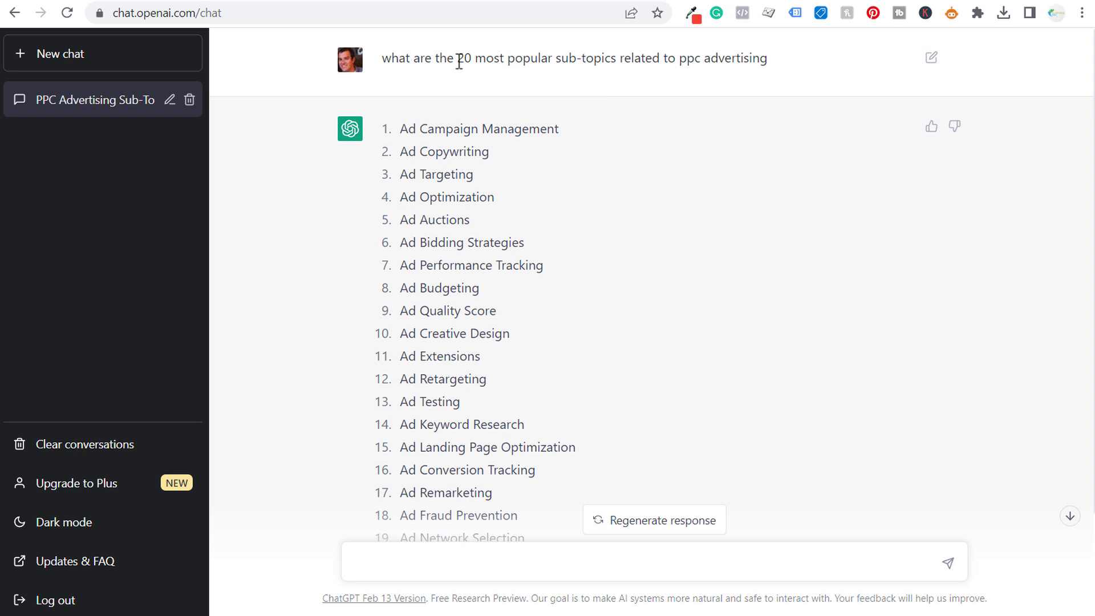
Ask "what are the 20 most popular ppc advertising platforms" in the same conversation.
scroll(624, 282, down, 1)
scroll(625, 283, down, 3)
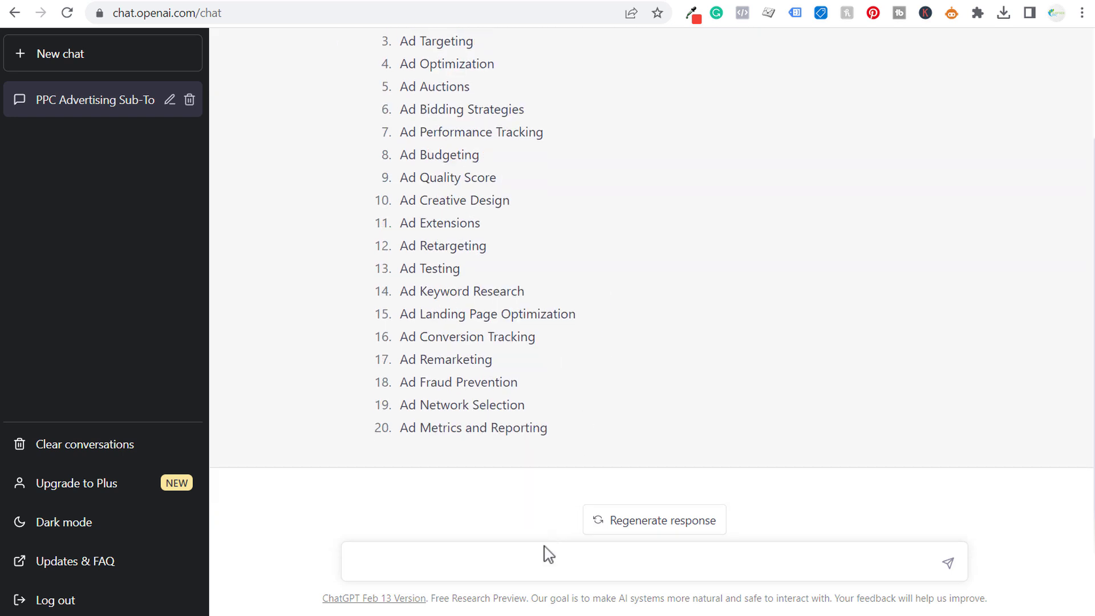
click(548, 553)
text(what are the 20 most popular ppc advertising platforms)
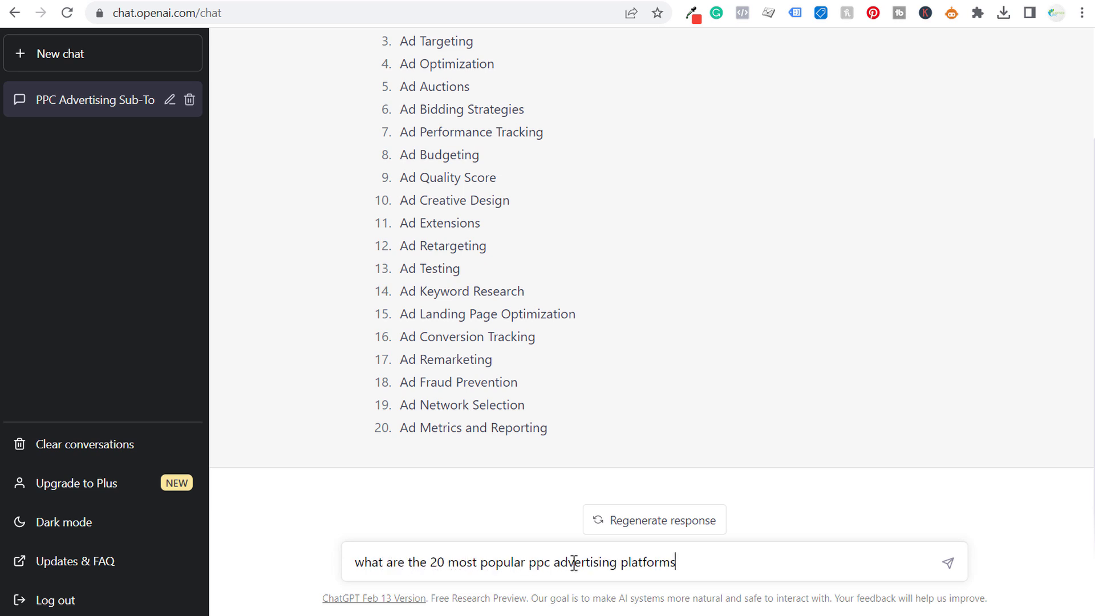
key(Return)
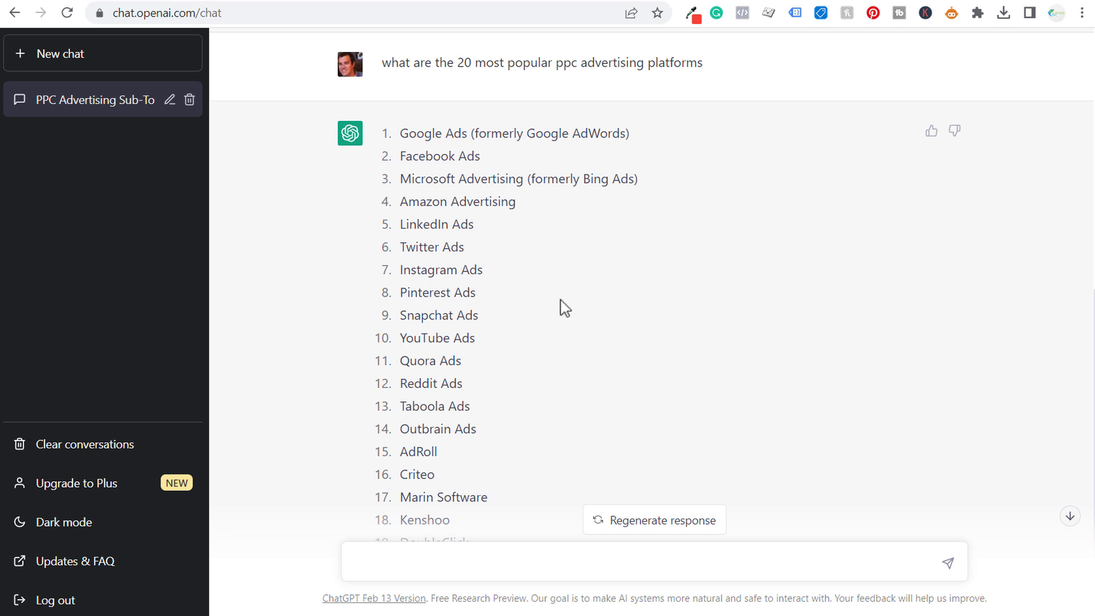
Examine the list of PPC advertising platforms, including Microsoft Advertising and Twitter Ads.
drag(401, 179, 522, 179)
triple_click(611, 244)
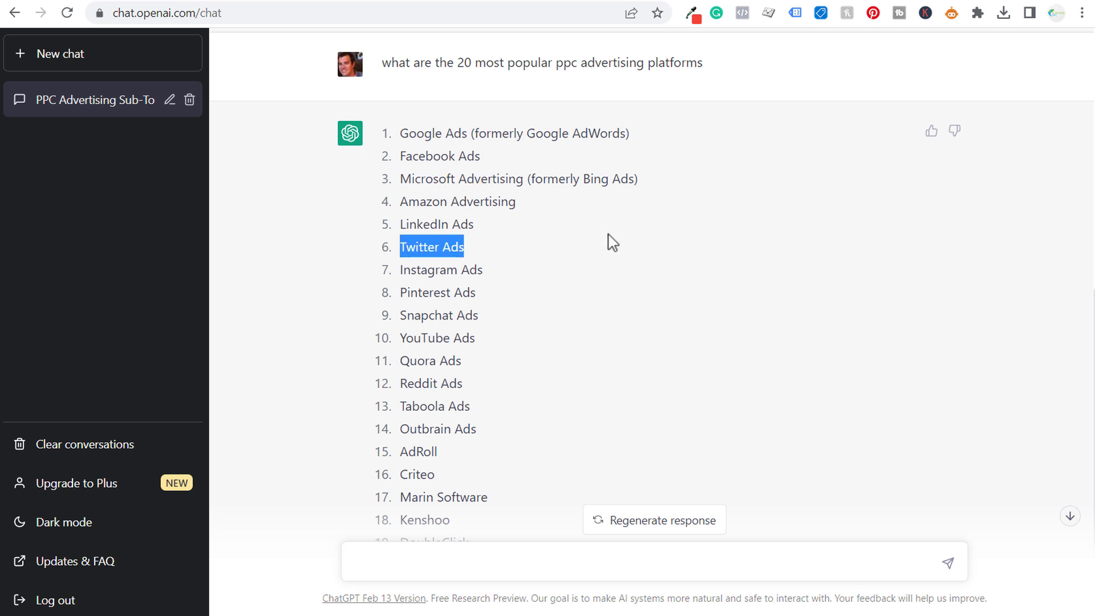
click(634, 254)
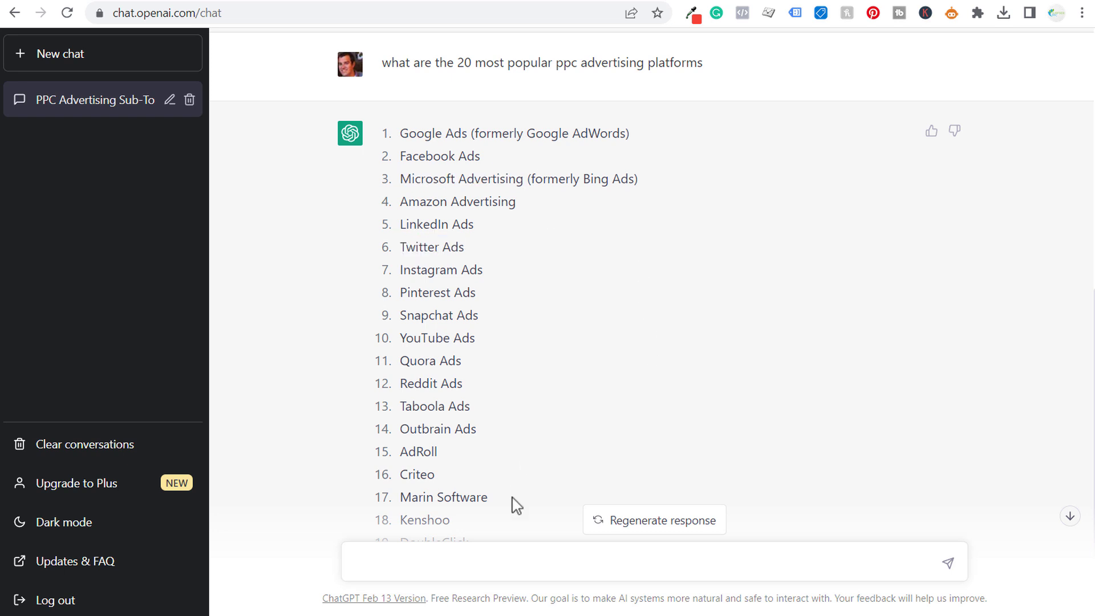
click(519, 564)
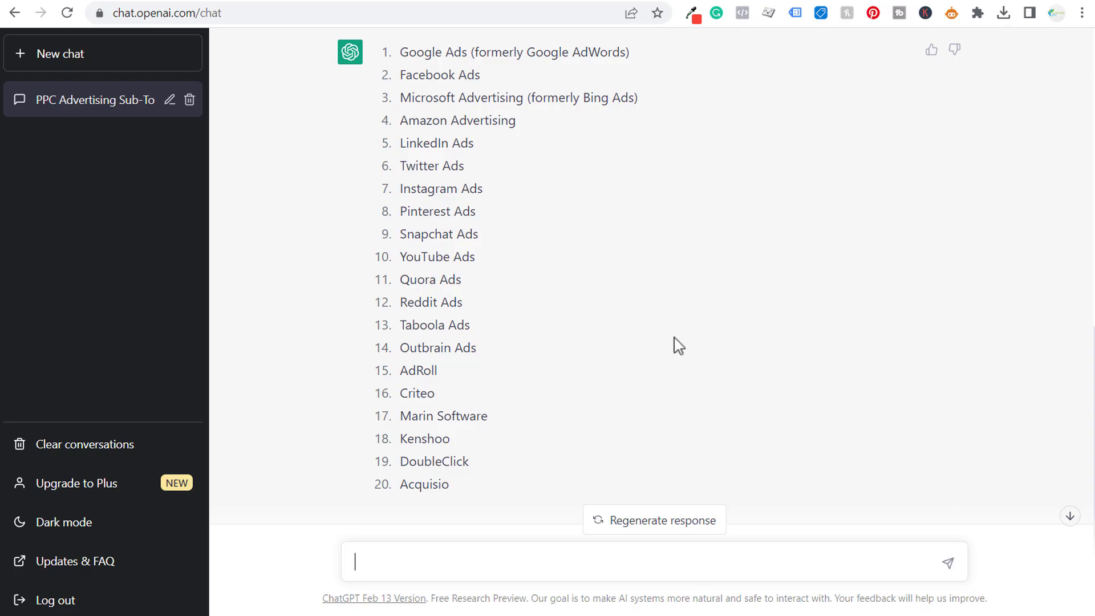
Go back to the PPC sub-topics answer and look for another keyword category, highlighting "Landing Page" in item 15.
scroll(675, 344, up, 10)
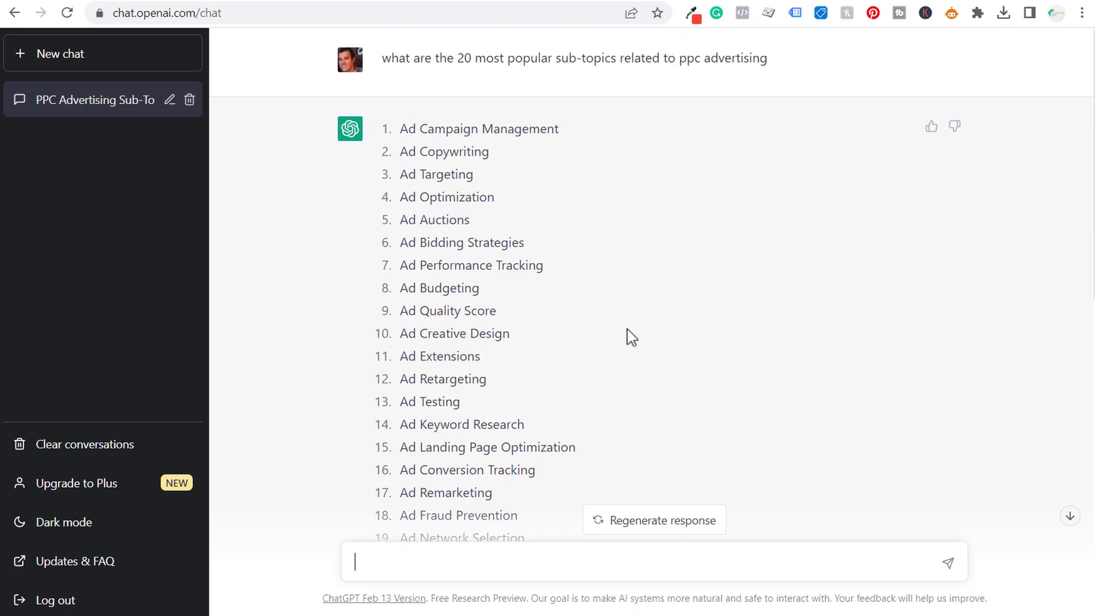
drag(402, 129, 648, 375)
click(648, 374)
scroll(643, 369, down, 2)
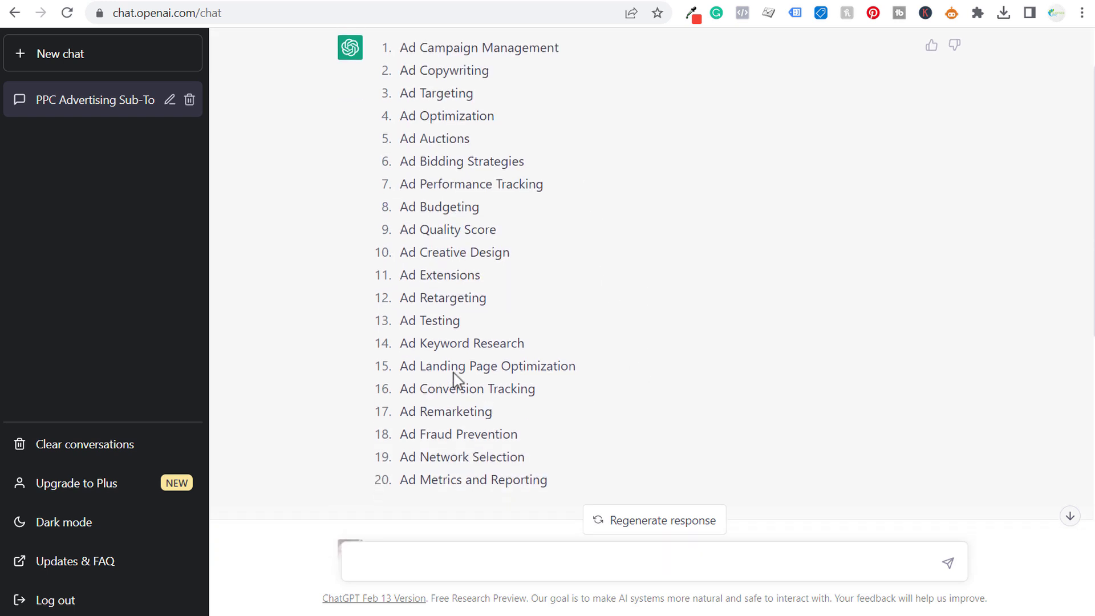
mouse_move(424, 366)
mouse_down()
mouse_move(501, 364)
mouse_move(489, 343)
mouse_move(424, 344)
mouse_up()
click(566, 358)
click(587, 358)
drag(424, 366, 498, 365)
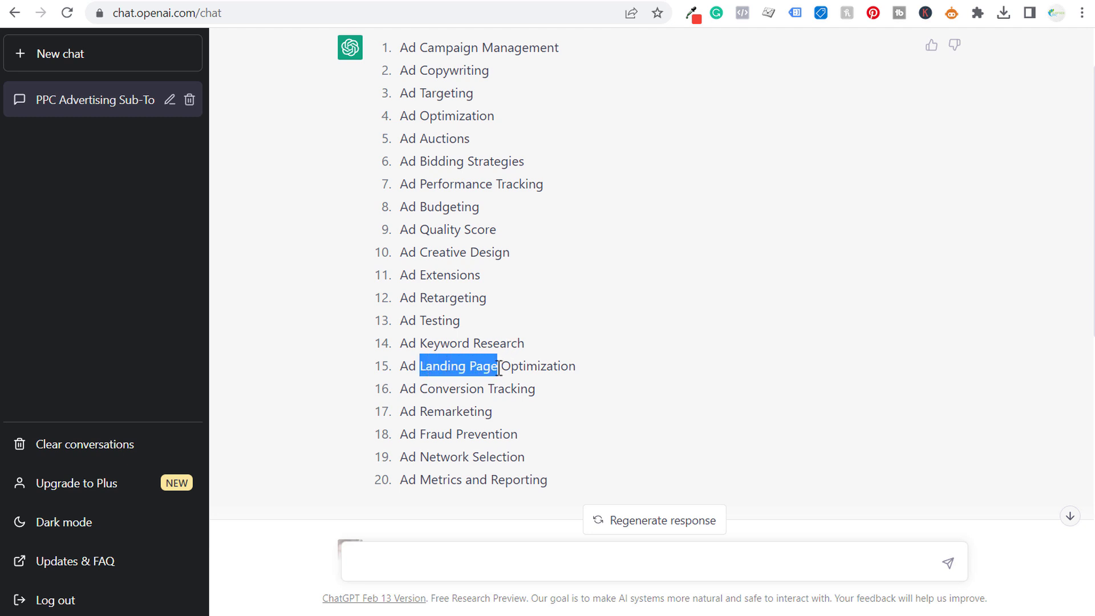
click(588, 353)
Switch to the Excel sheet and add the column headings "Microsoft Advertising" in D2 and "Landing Pages" in E2.
scroll(593, 361, down, 8)
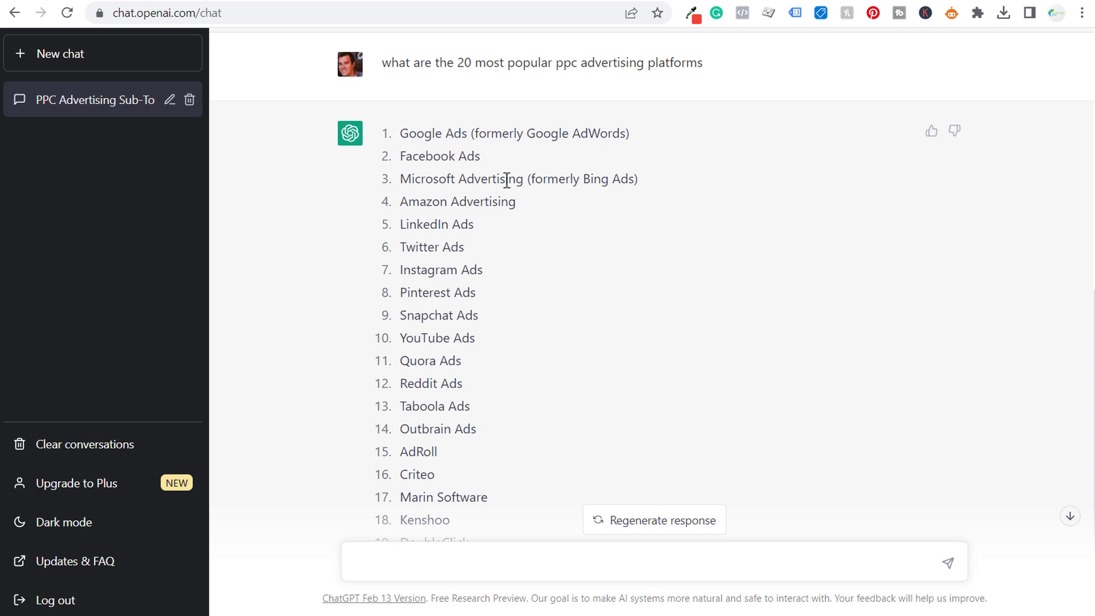
key(alt+Tab)
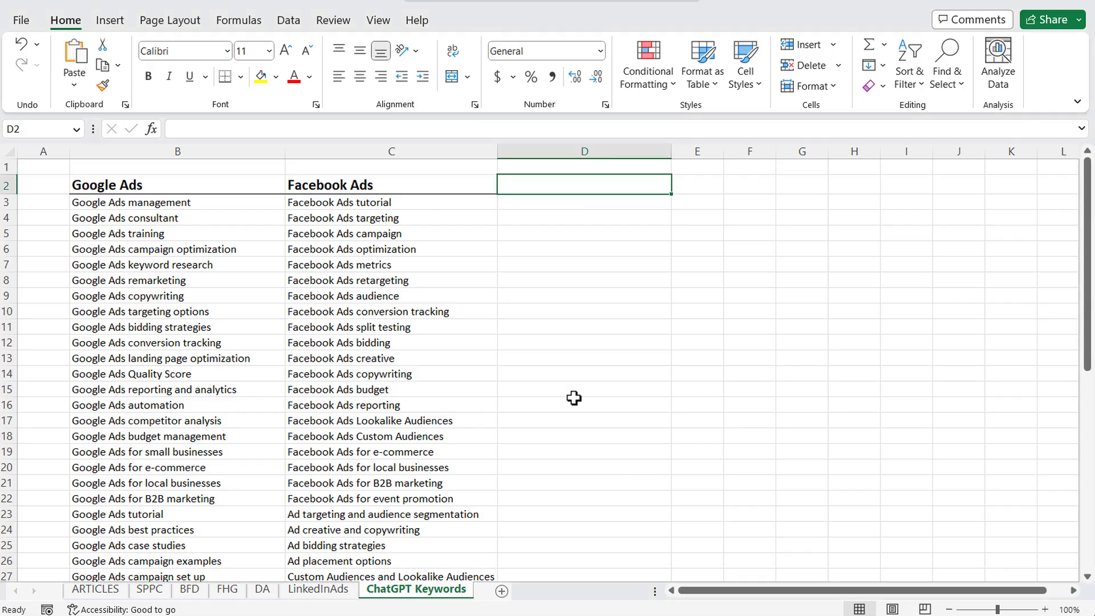
text(Microsoft Advertising)
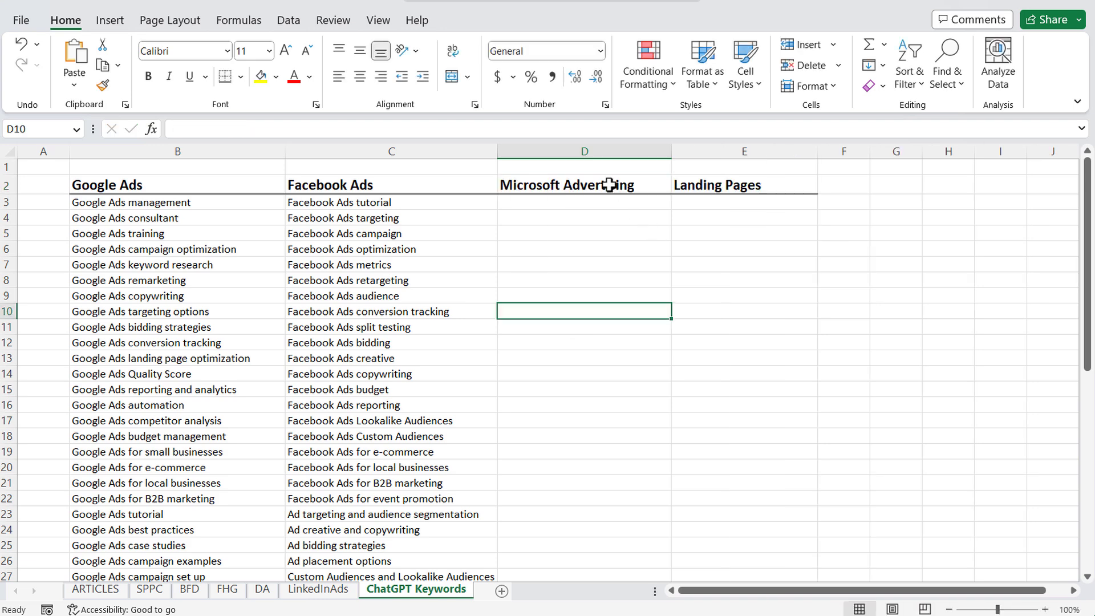
Compare the Microsoft Advertising and Landing Pages columns with the Facebook Ads keyword column.
click(609, 182)
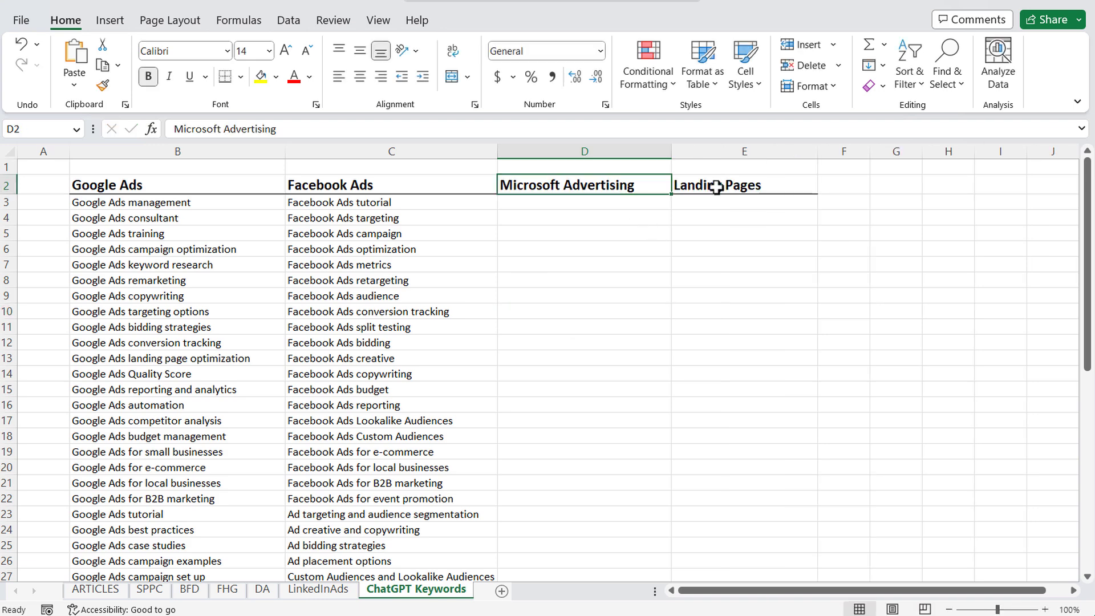
click(687, 183)
click(662, 249)
click(587, 192)
drag(430, 208, 491, 482)
click(562, 344)
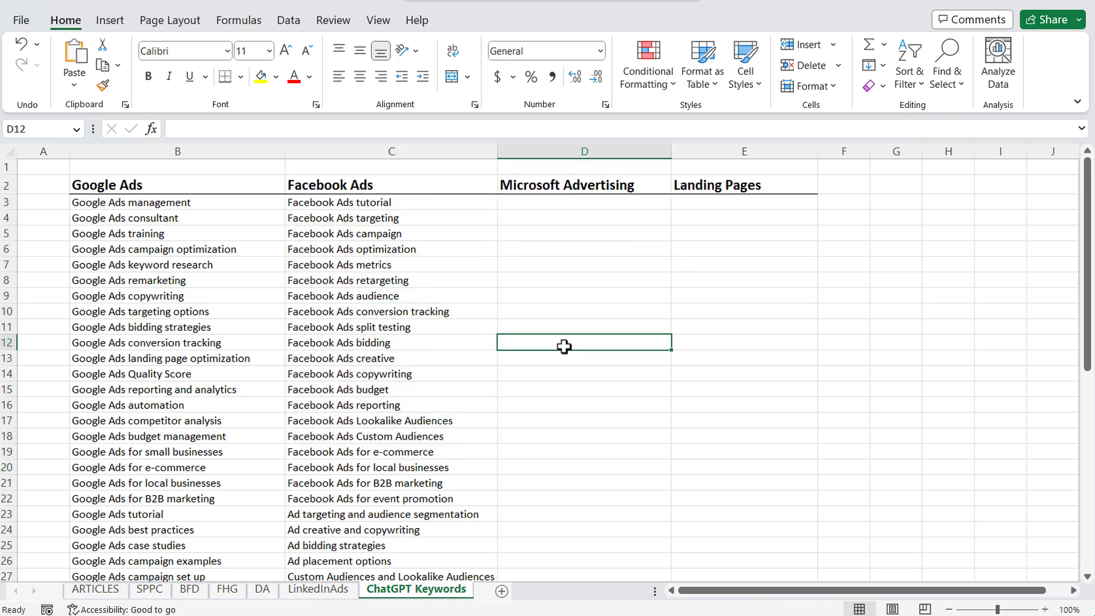
click(736, 282)
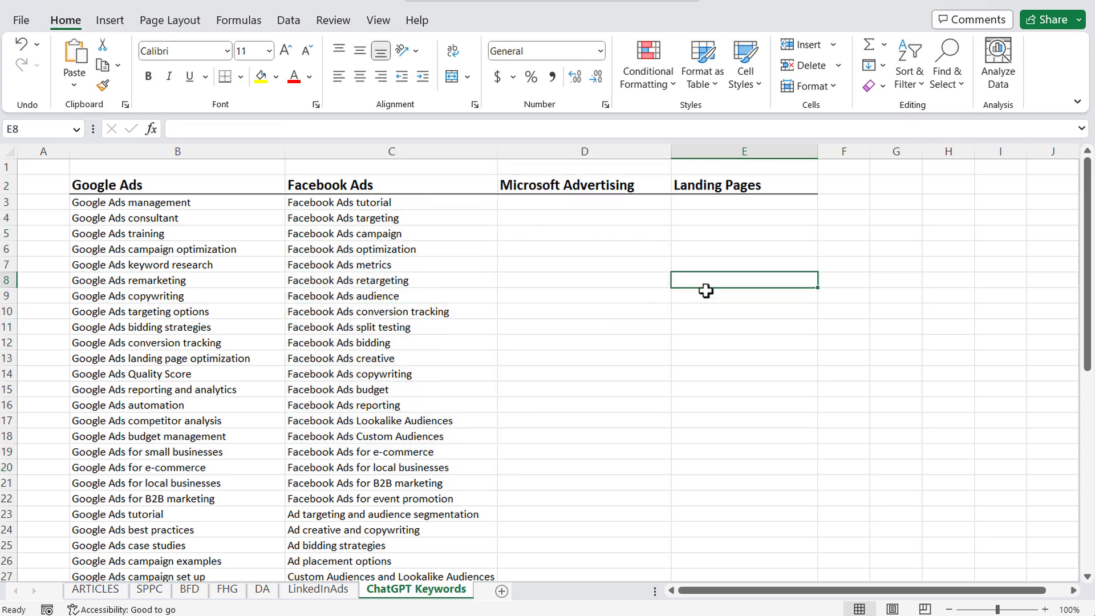
click(619, 203)
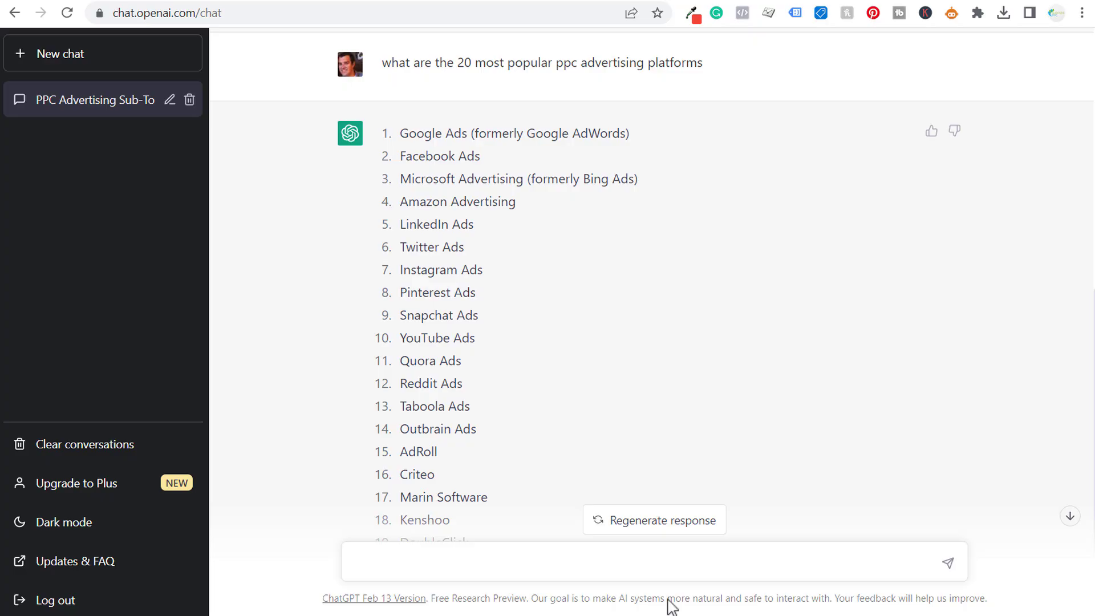
Switch to ChatGPT and ask "What are 20 popular sub-topics related to Microsoft Advertising".
scroll(713, 254, down, 2)
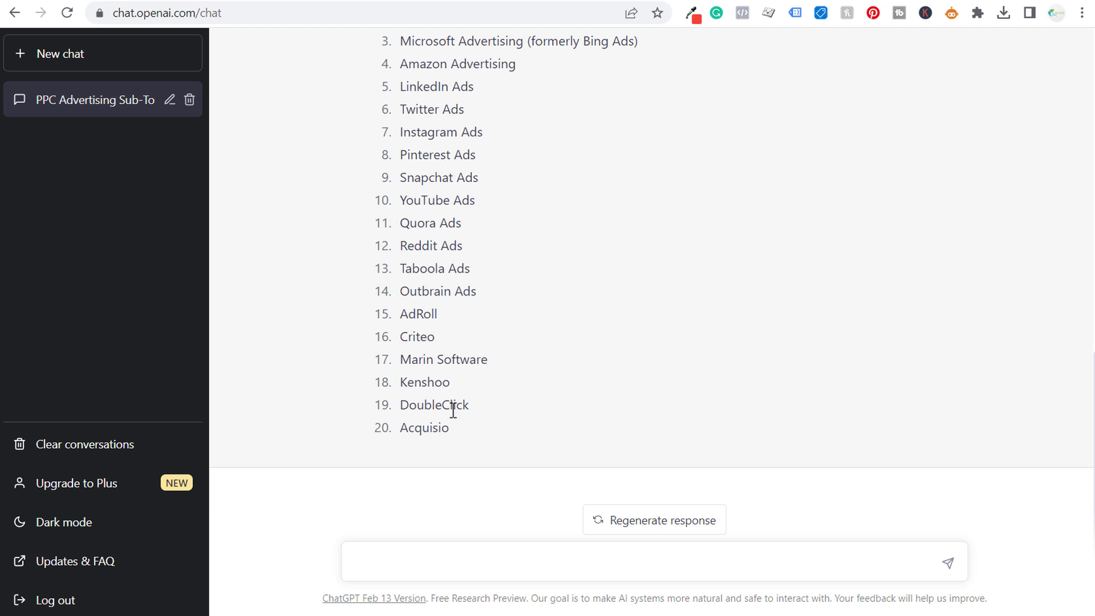
click(523, 559)
text(What are 20 popular sub-topics related to Microsoft Advertising)
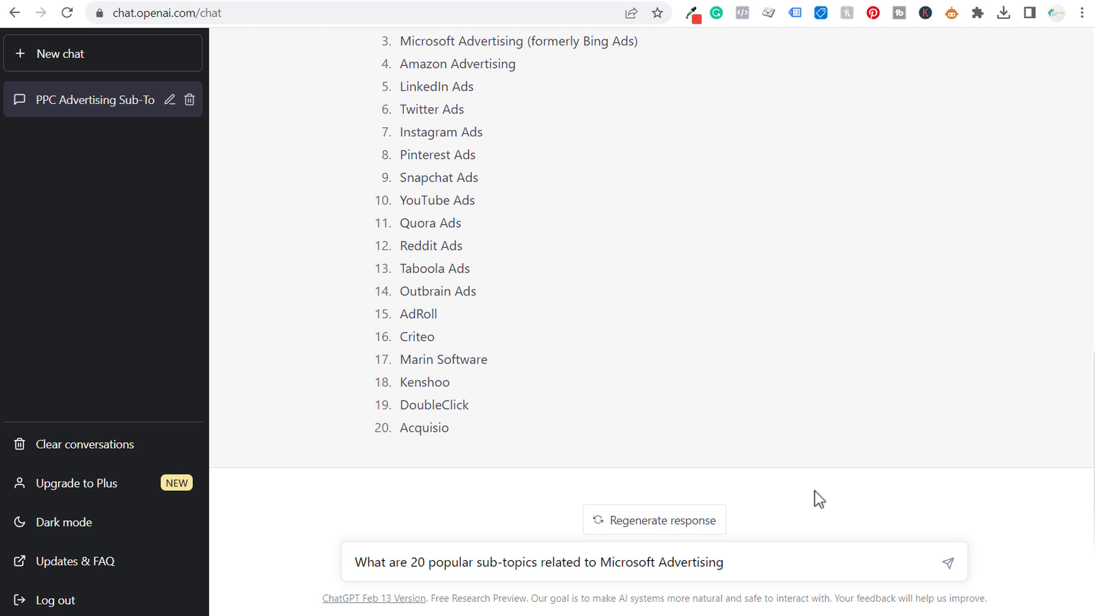
key(Return)
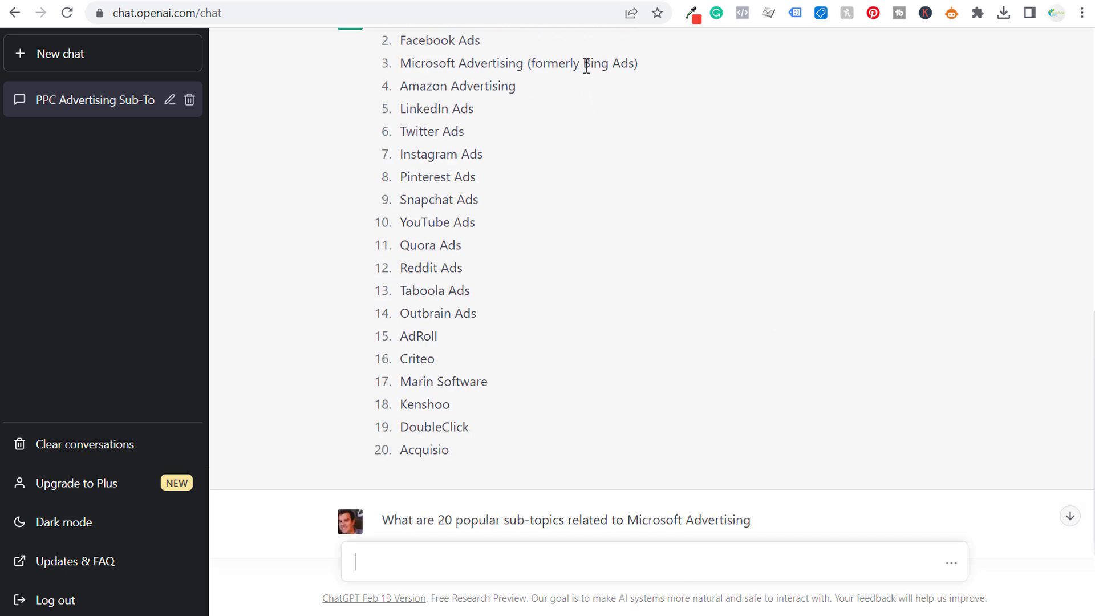
Examine the former Bing Ads name in the platforms list and read through the 20 Microsoft Advertising sub-topics.
drag(584, 65, 639, 66)
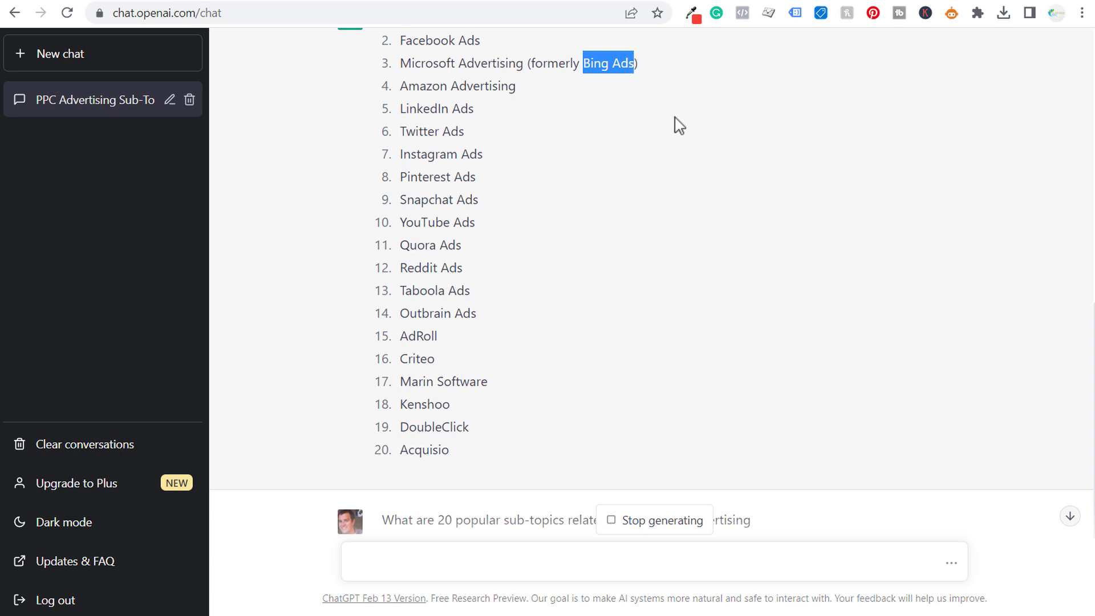
click(675, 124)
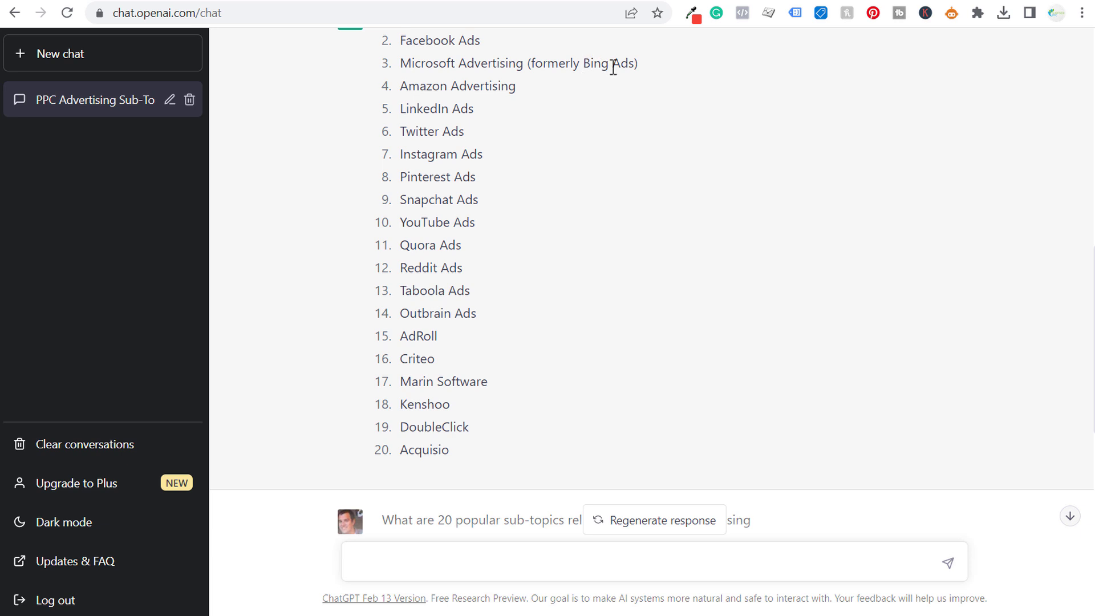
scroll(867, 199, down, 4)
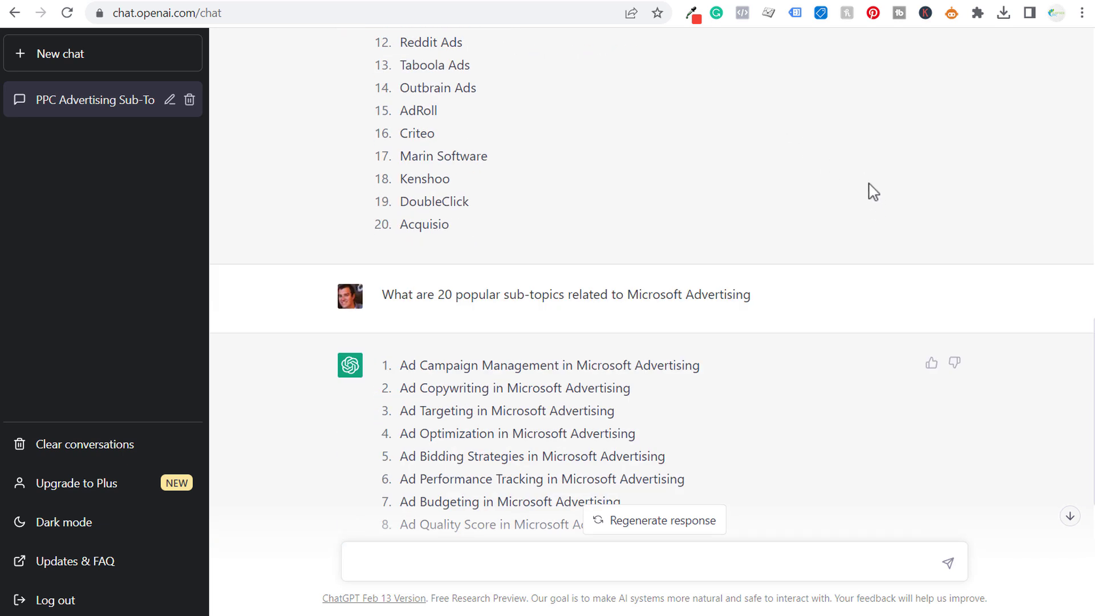
scroll(864, 177, down, 1)
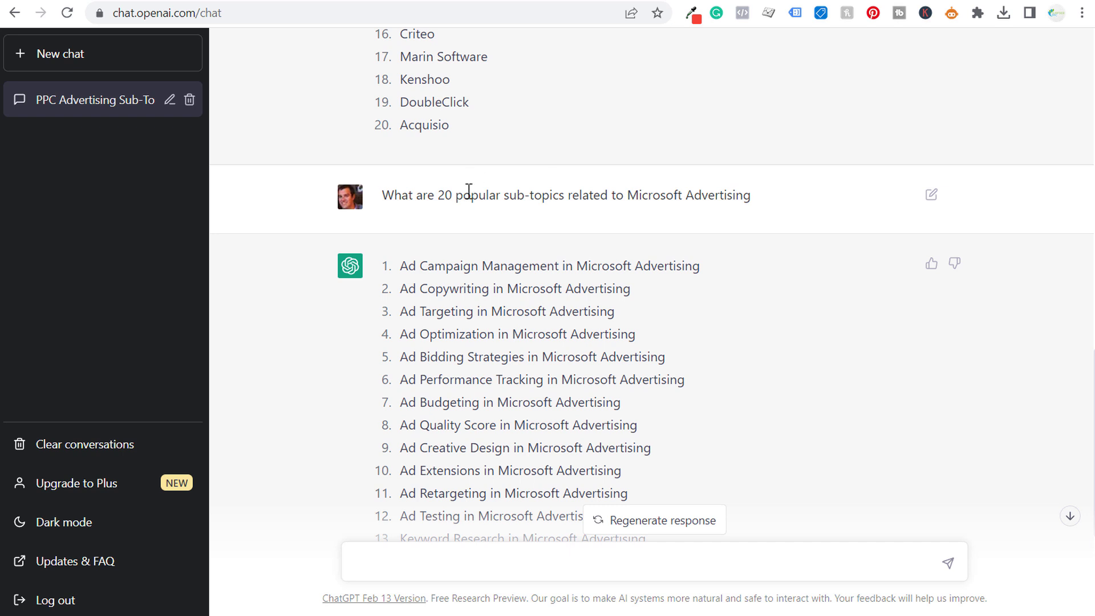
drag(465, 193, 725, 224)
click(725, 231)
scroll(533, 238, down, 3)
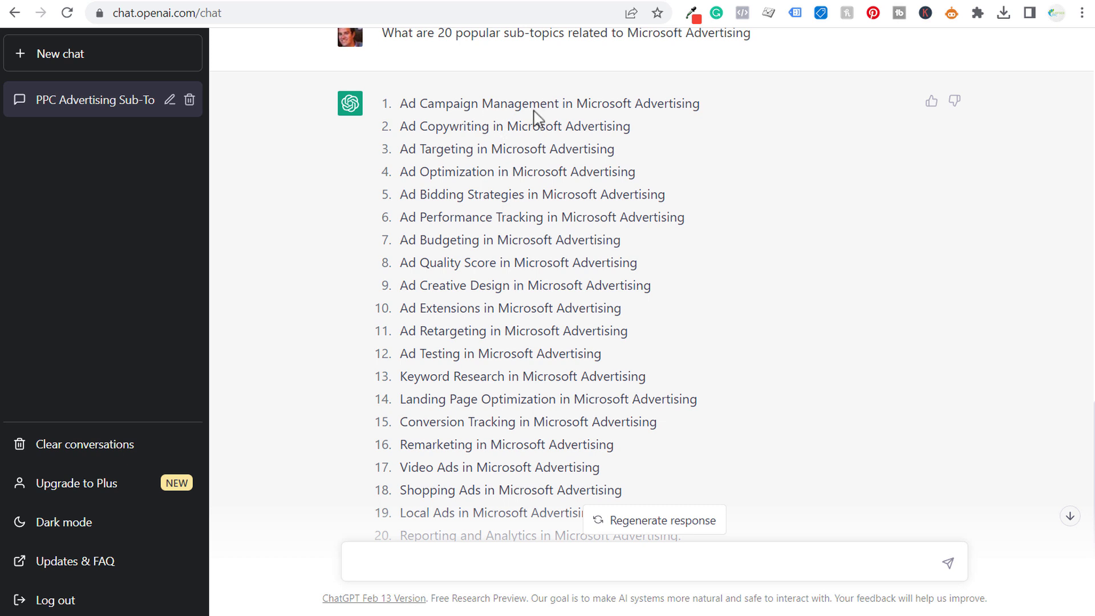
drag(401, 105, 695, 432)
scroll(570, 208, down, 2)
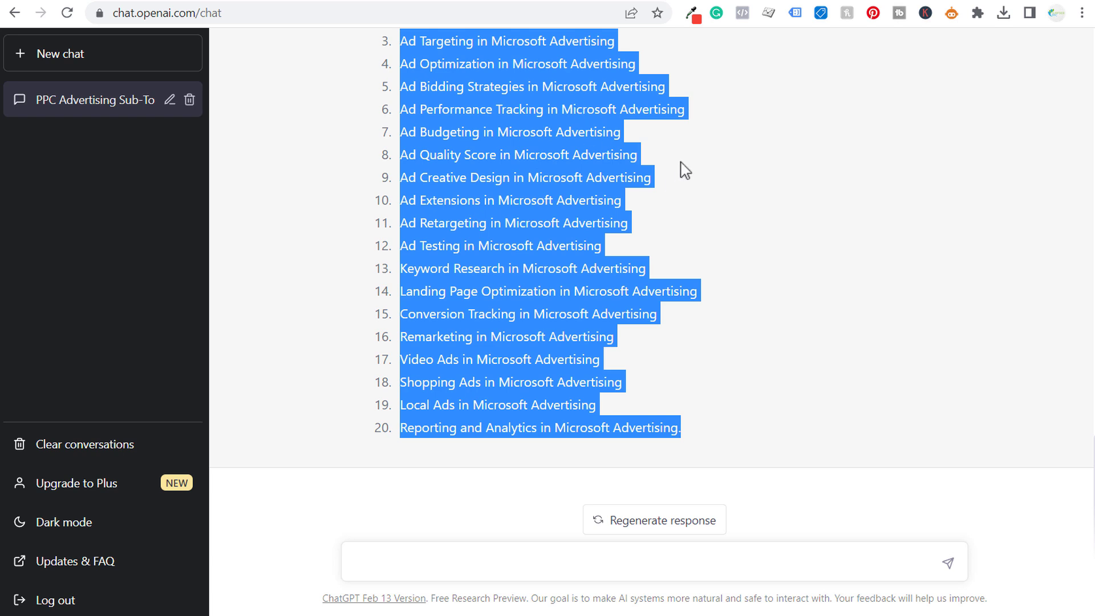
Ask "What are 20 popular long-tail keywords for the short-tail keyword Microsoft Advertising" and look through the answer.
click(671, 576)
text(What are 20 popular long-tail keywords for the short-tail keyword Microsoft Advertising)
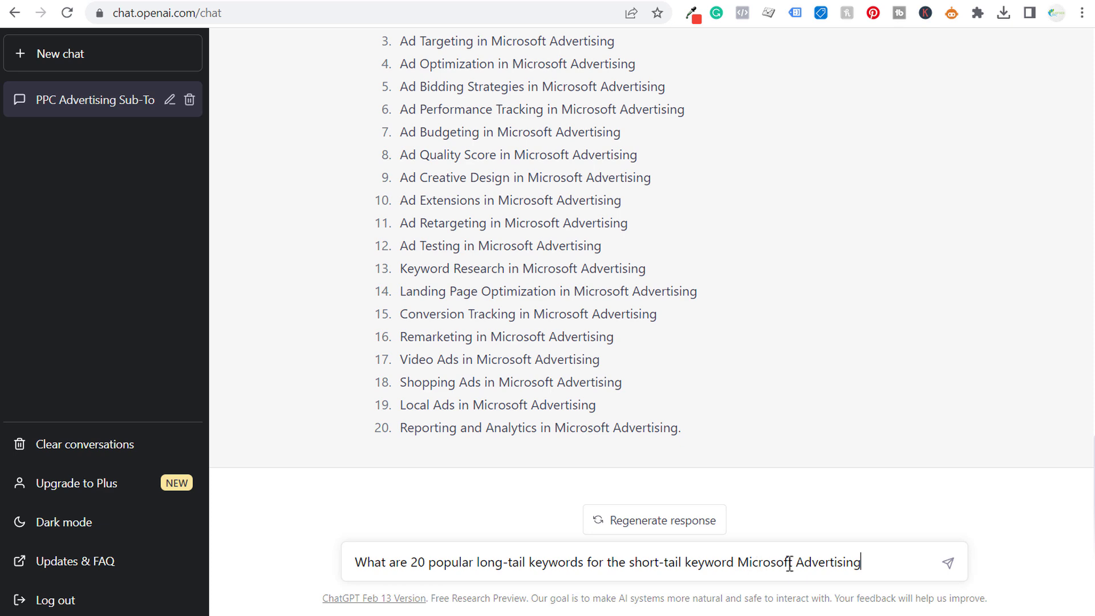
key(Return)
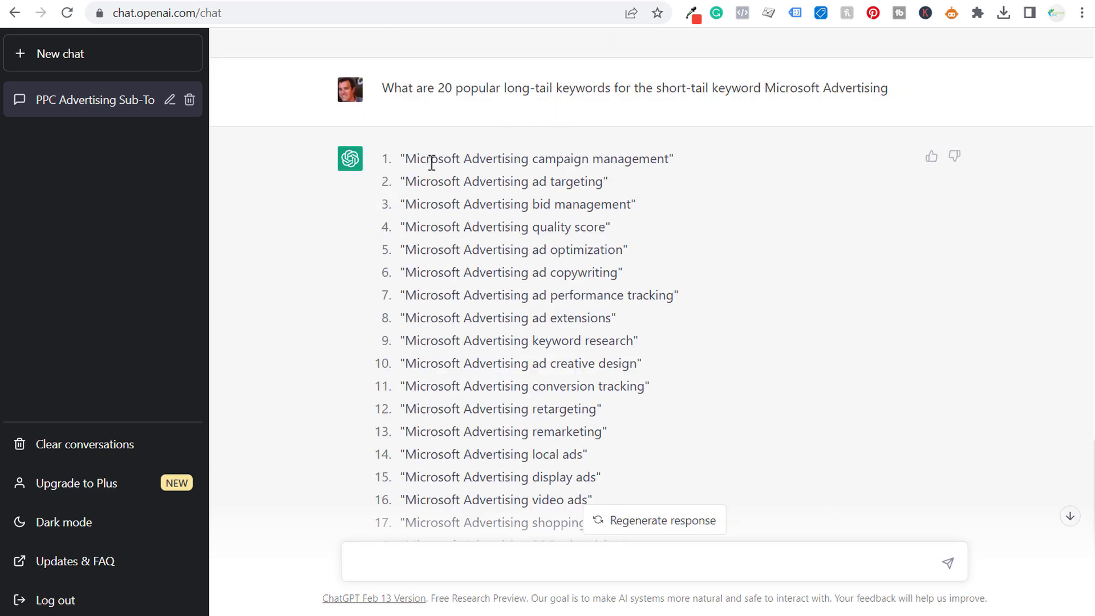
scroll(684, 237, down, 2)
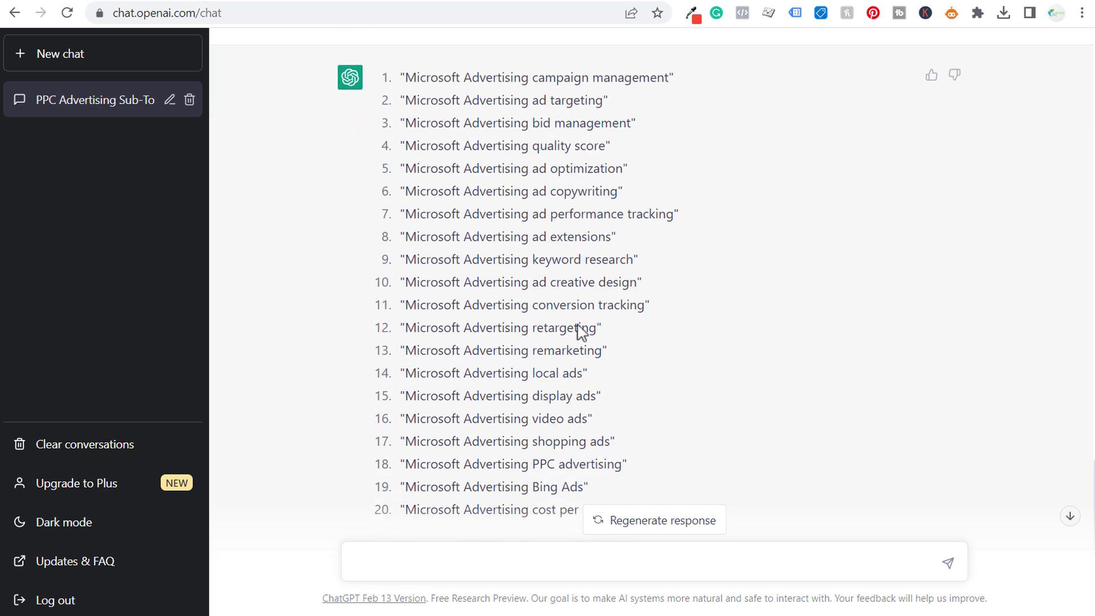
scroll(572, 224, up, 2)
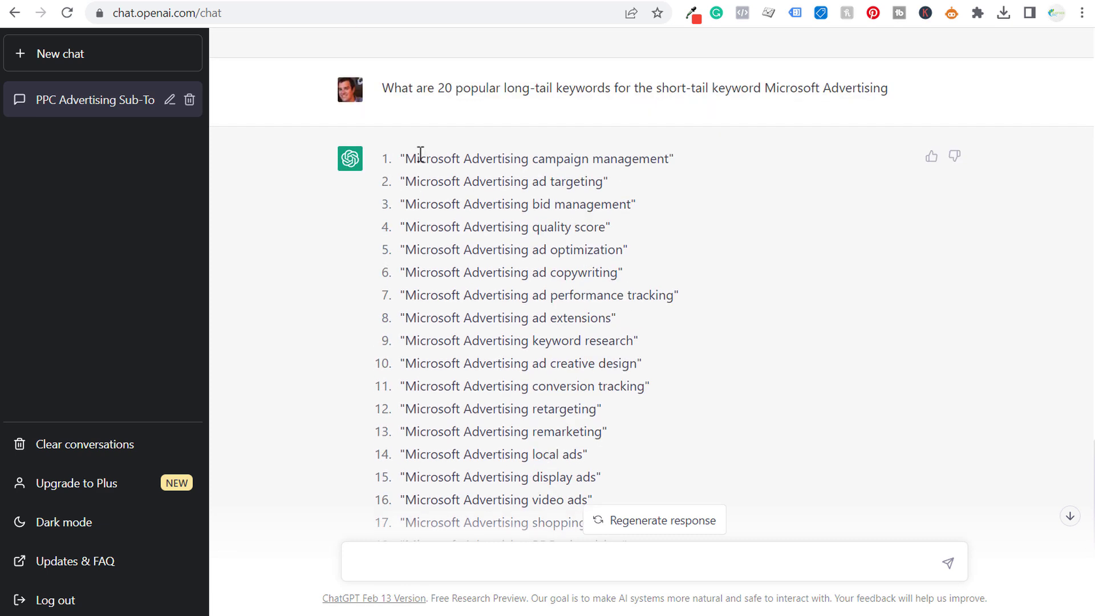
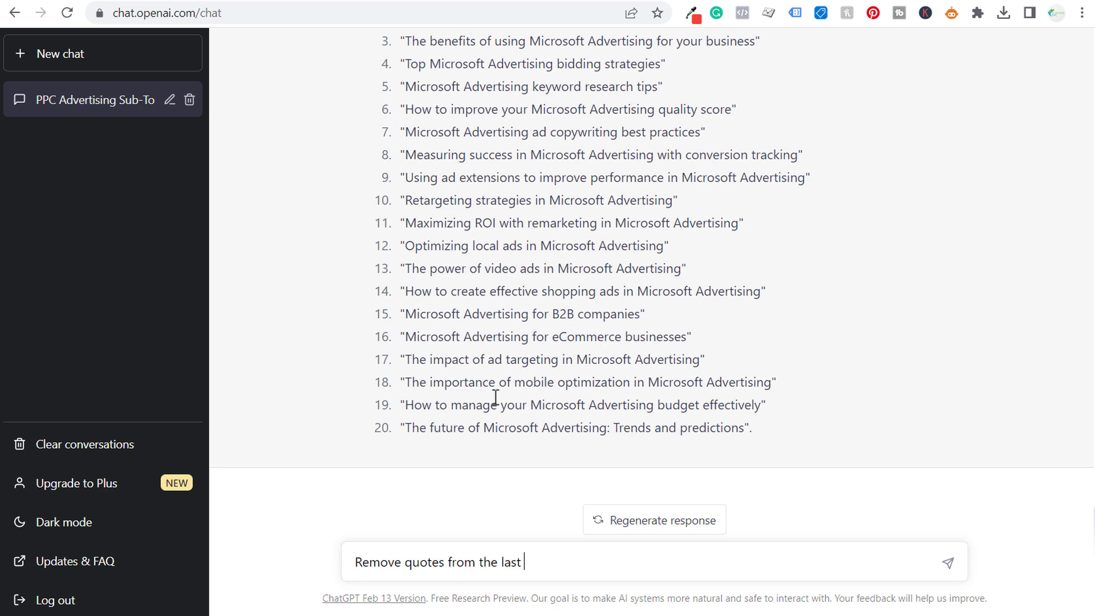
Ask to remove the quotes from the last response, and ask "What are 20 popular Microsoft Advertising keywords I can target with youtube videos".
text(onse)
key(Return)
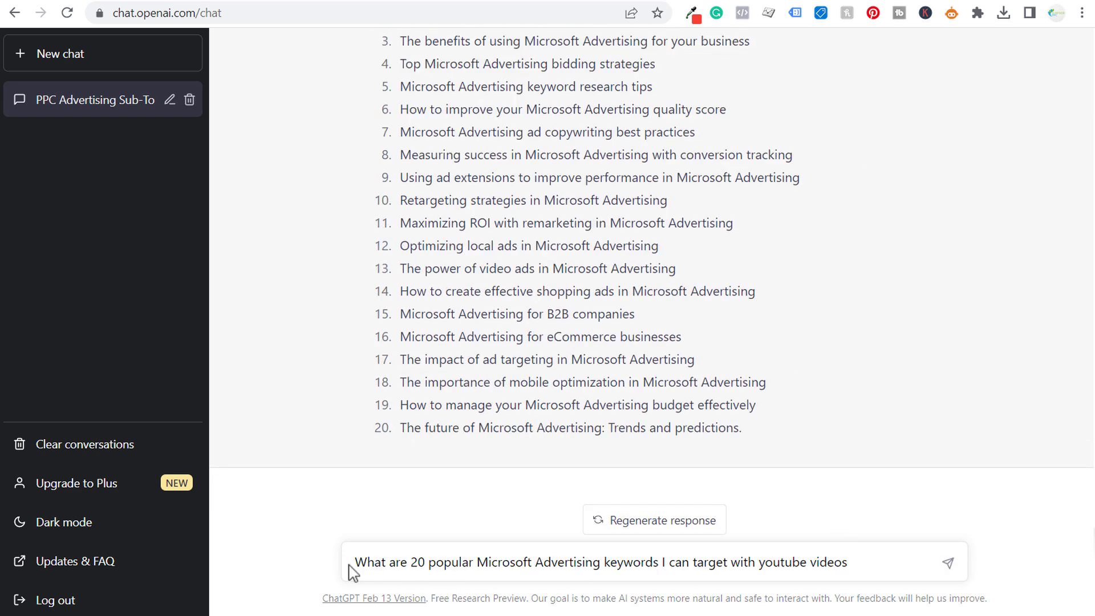
drag(349, 565, 884, 565)
click(884, 564)
key(Return)
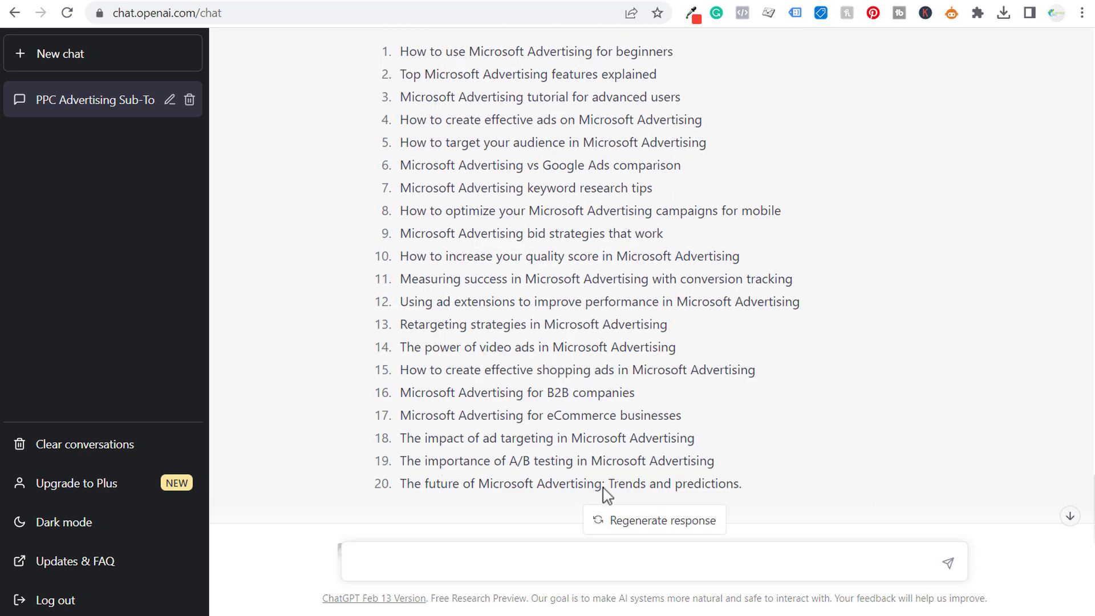
scroll(644, 325, up, 2)
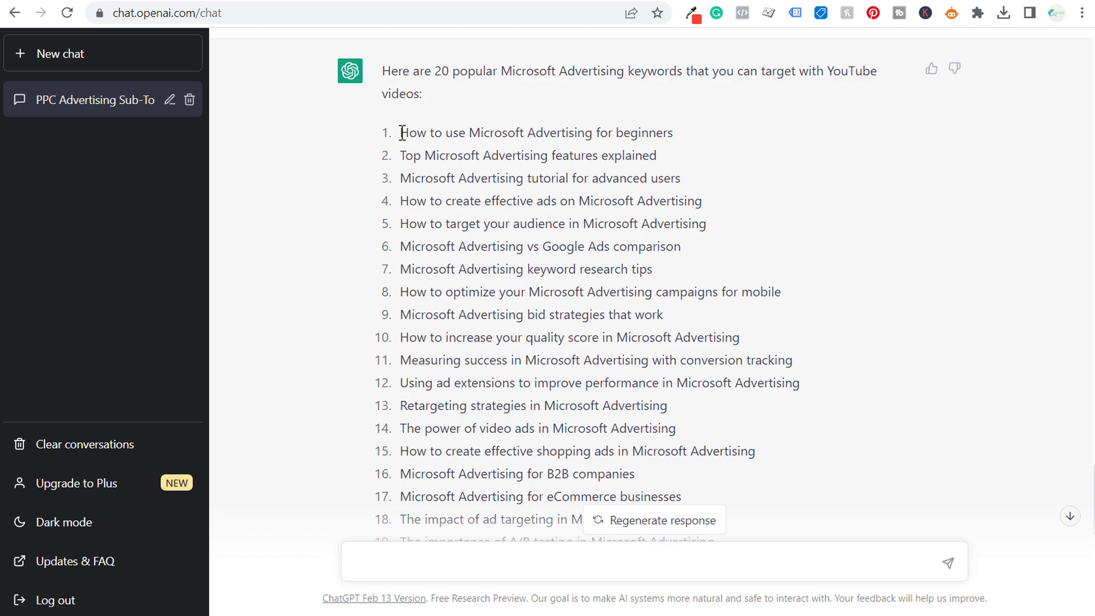
Switch to the Excel keyword sheet, compare its category columns and read the Microsoft Advertising column down to the last entry.
key(alt+Tab)
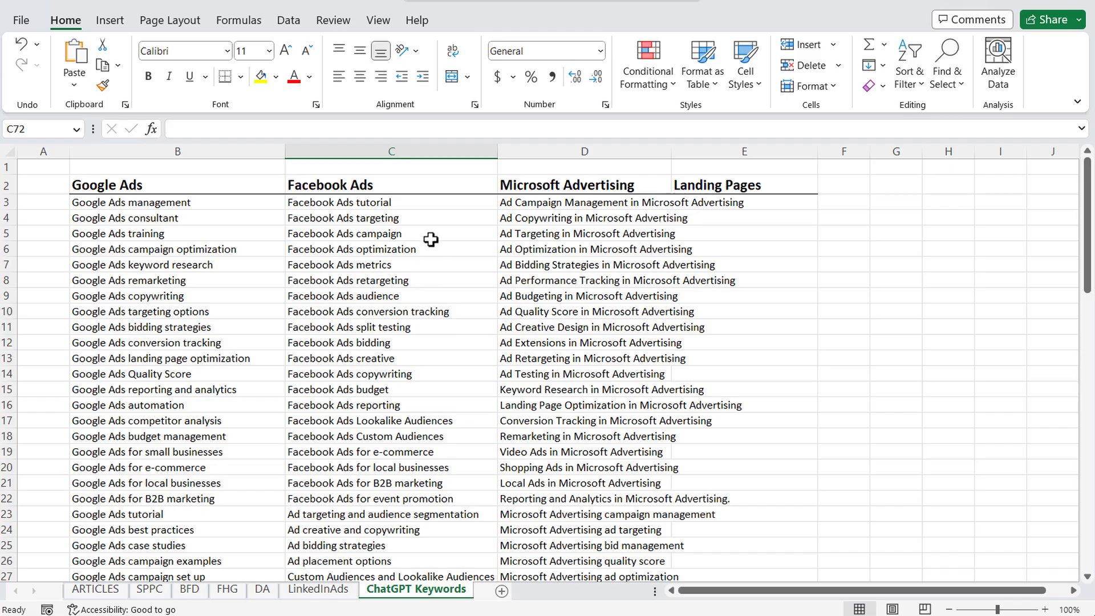
click(140, 183)
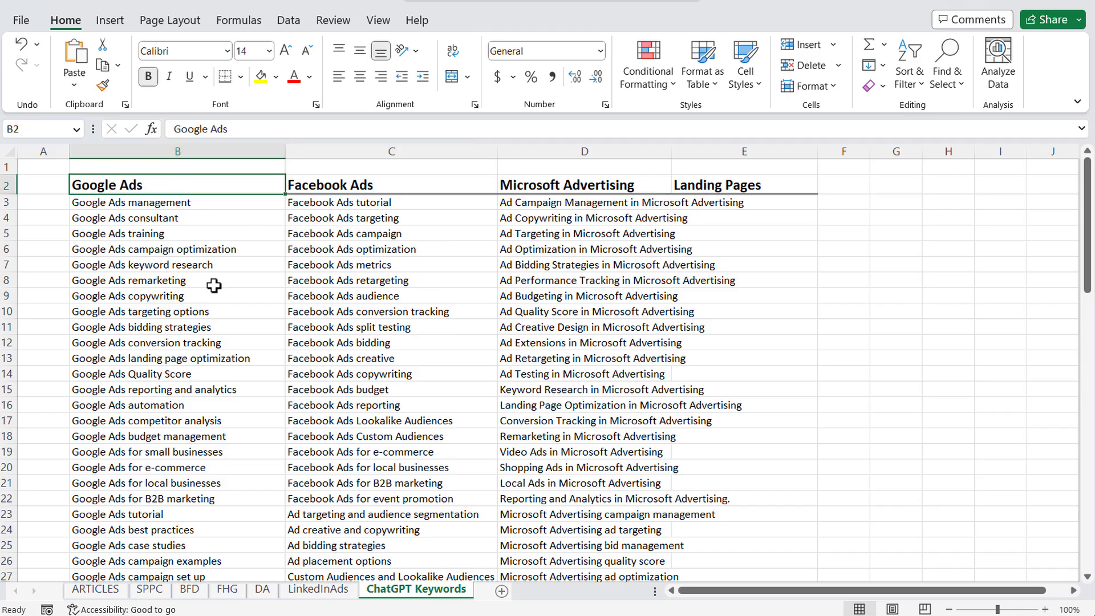
click(369, 149)
click(579, 295)
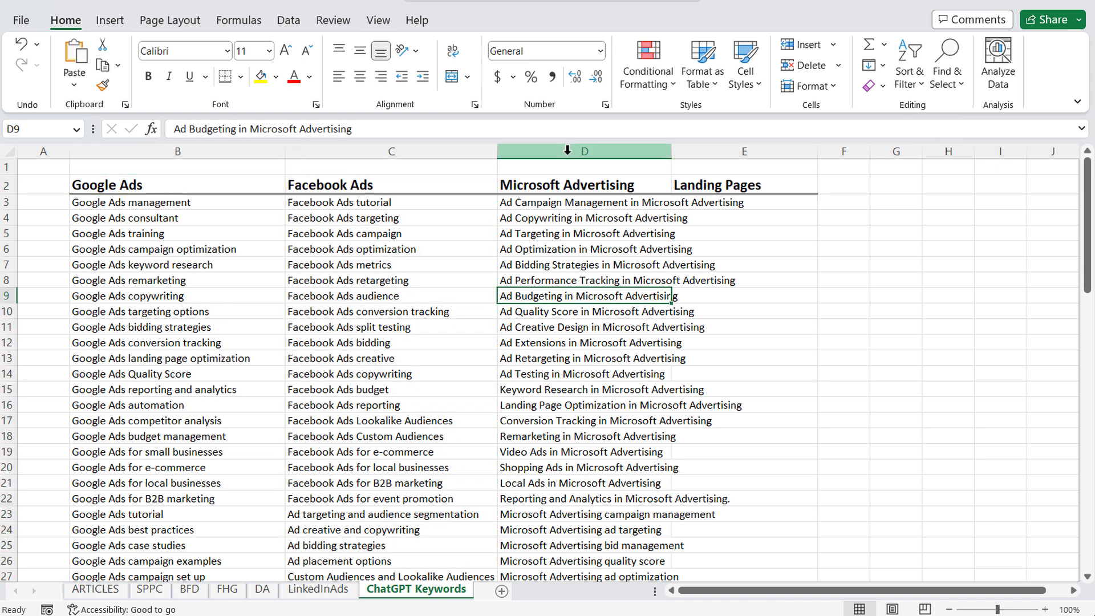
click(568, 152)
click(574, 293)
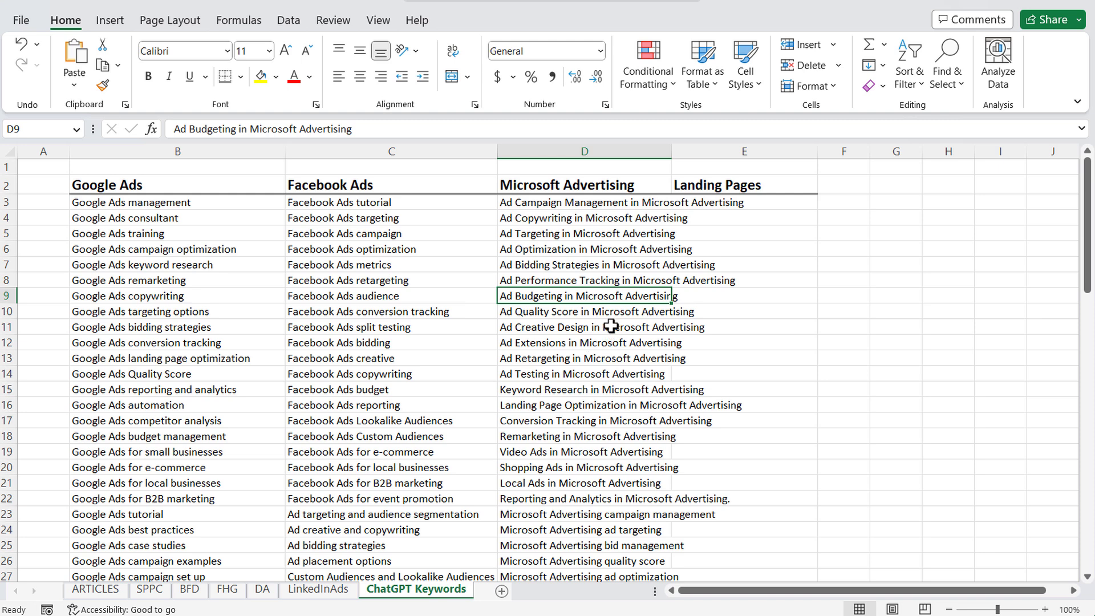
click(550, 205)
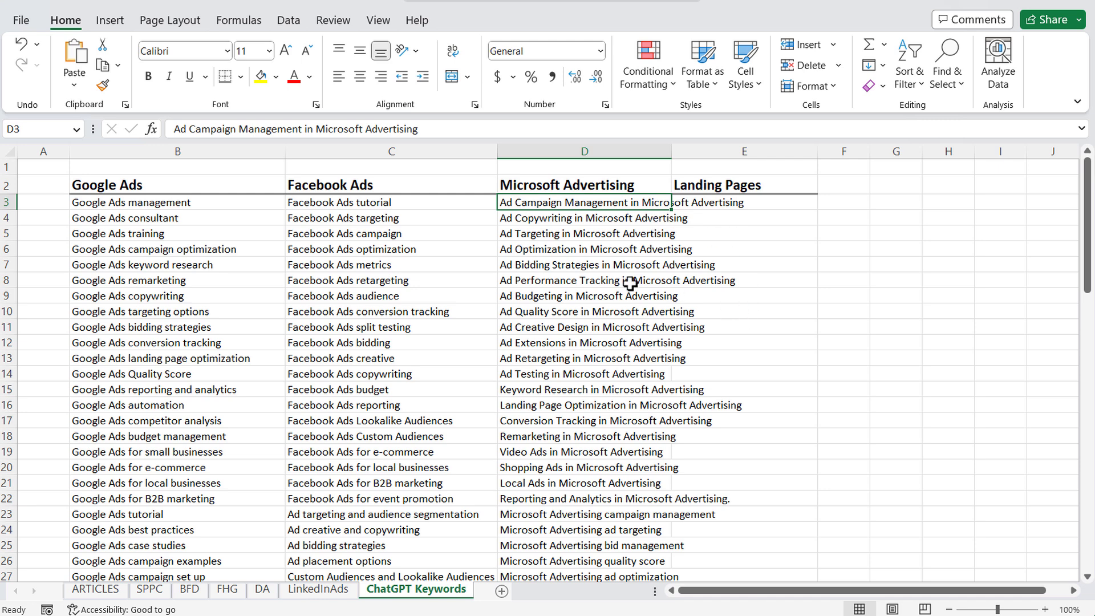
scroll(613, 357, down, 2)
scroll(613, 356, down, 6)
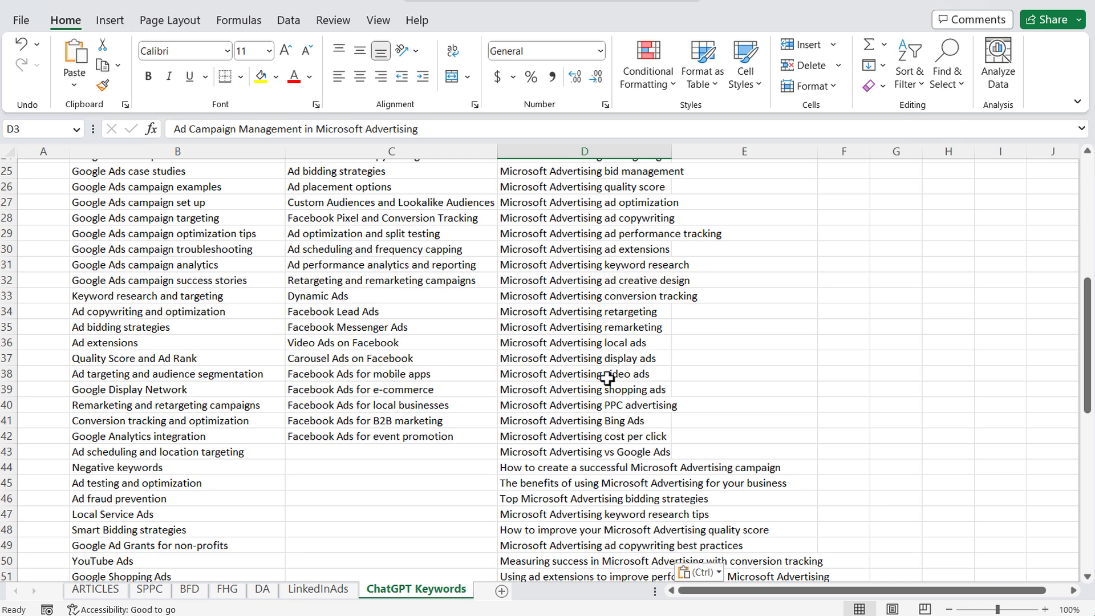
scroll(608, 378, down, 1)
click(546, 502)
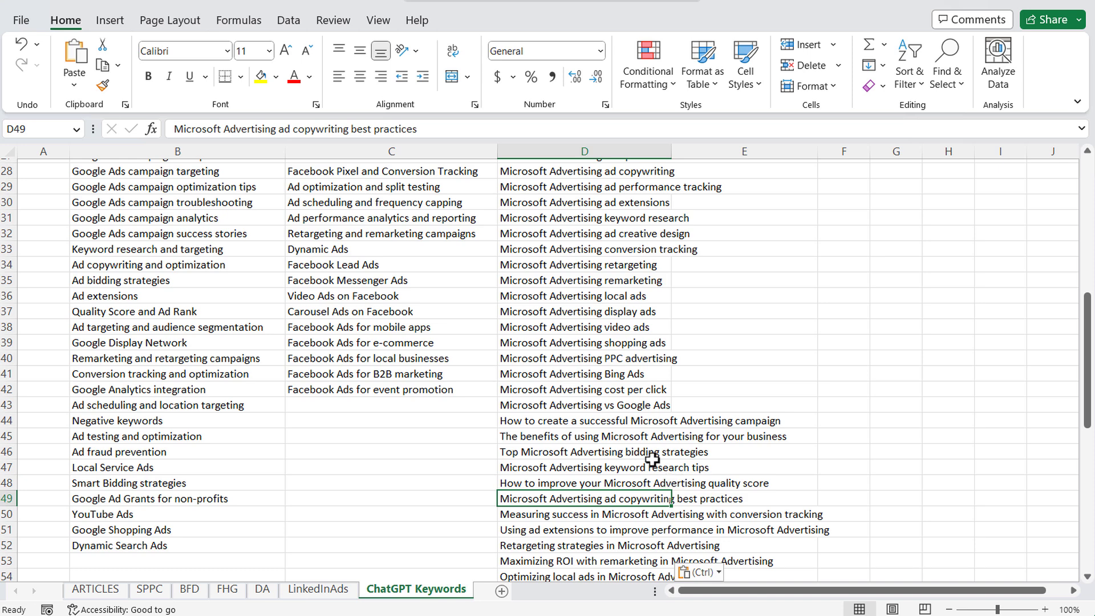
scroll(630, 394, down, 10)
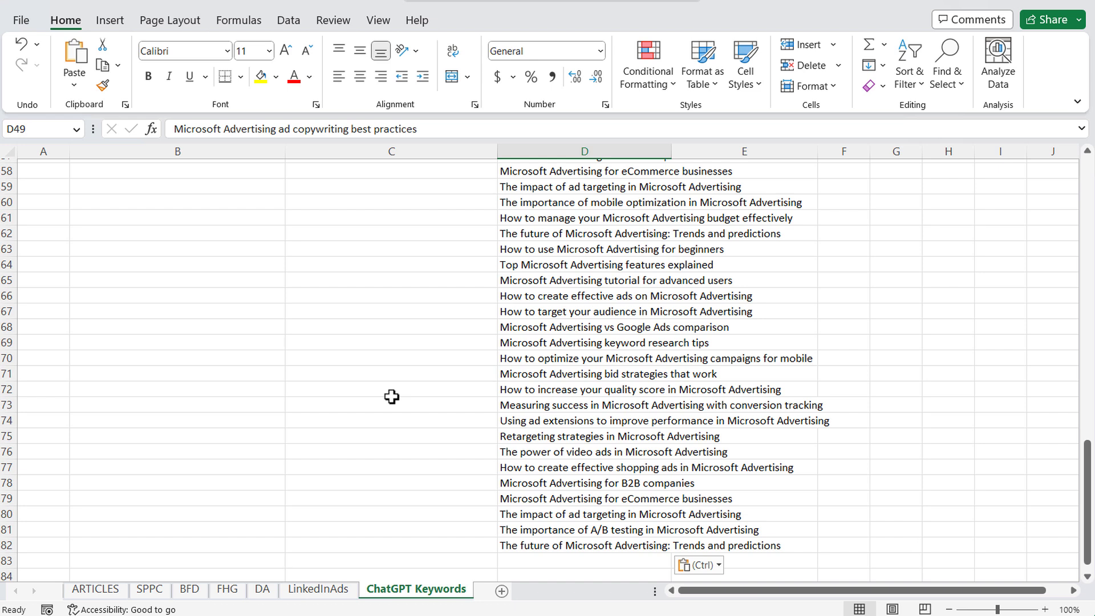
Widen the Microsoft Advertising column to fit its keywords and select the first empty cell under Landing Pages.
scroll(706, 259, up, 19)
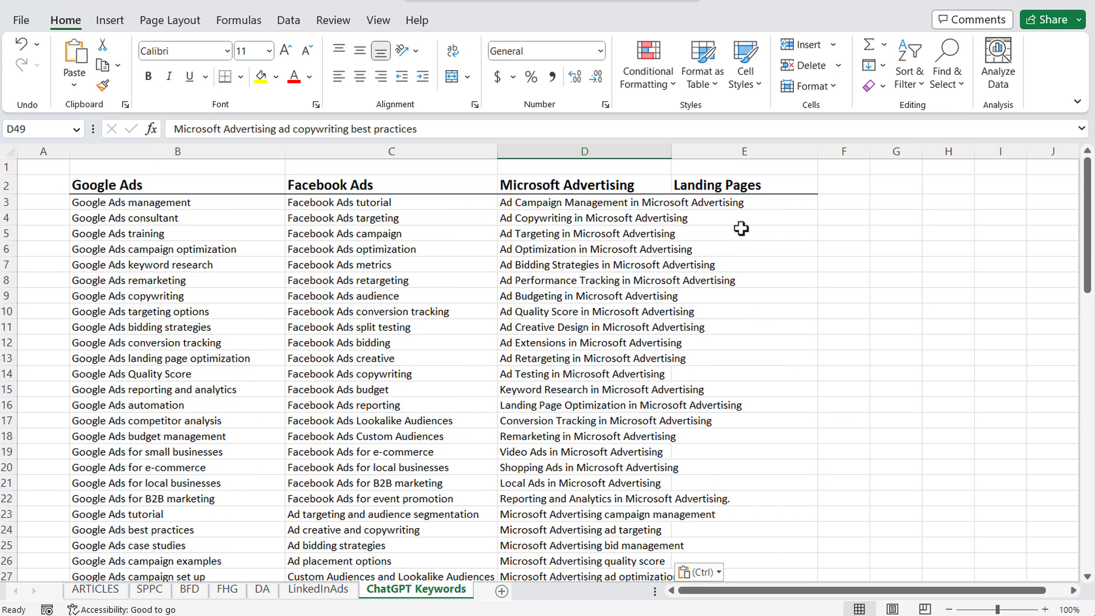
drag(671, 152, 789, 151)
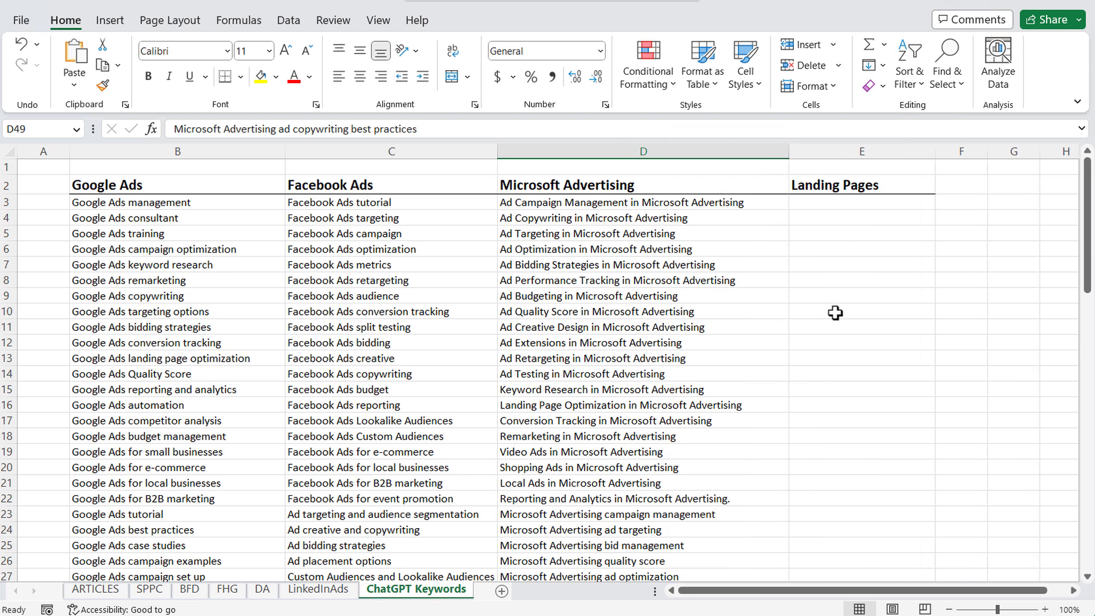
click(837, 204)
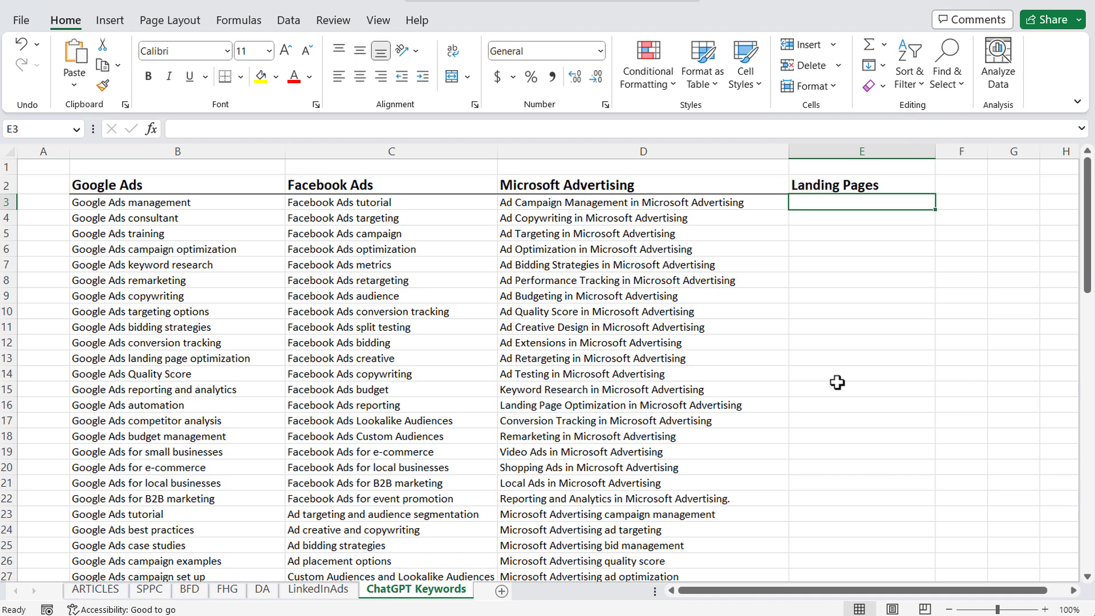
Switch to ChatGPT and read through the 20 most popular sub-topics related to smart homes.
click(722, 602)
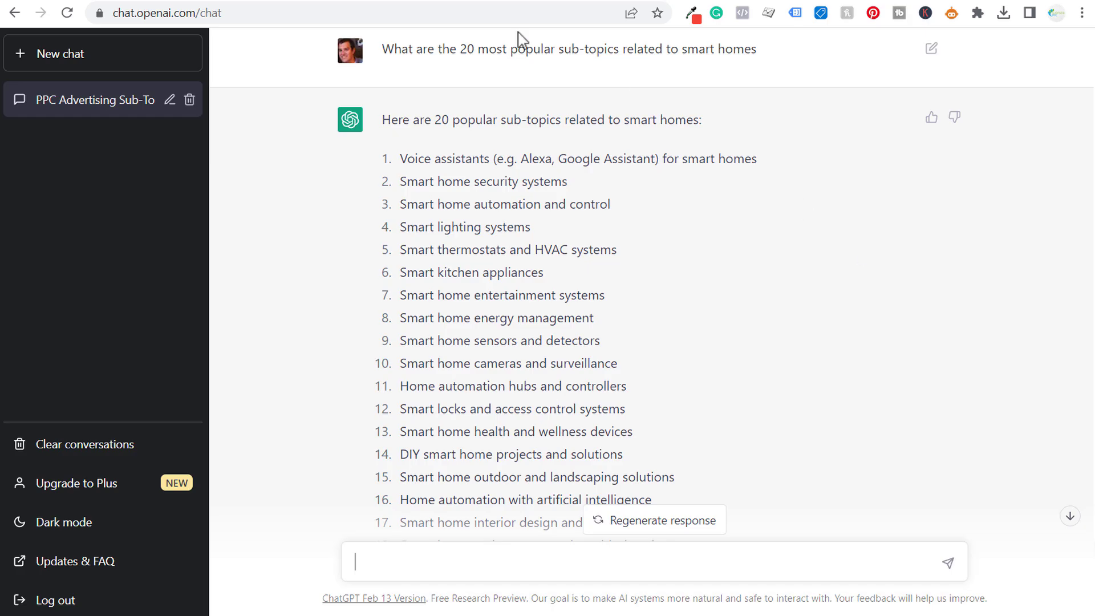
drag(383, 49, 684, 48)
click(496, 126)
drag(434, 121, 635, 121)
click(633, 121)
scroll(685, 317, down, 3)
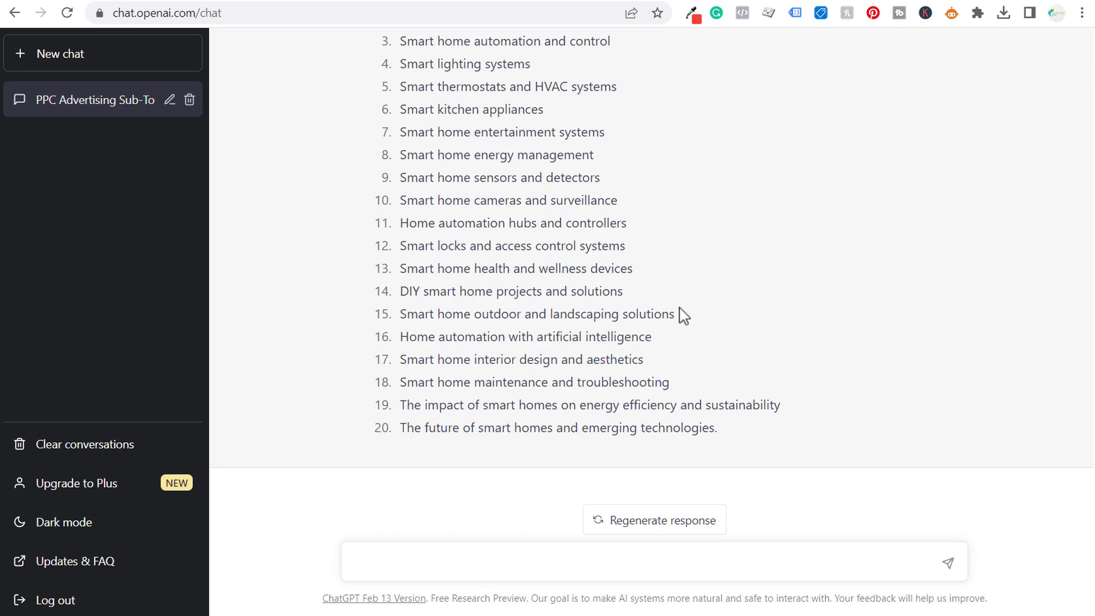
Ask ChatGPT for a list of the most popular smart home products for sale.
click(506, 565)
text(what are 50)
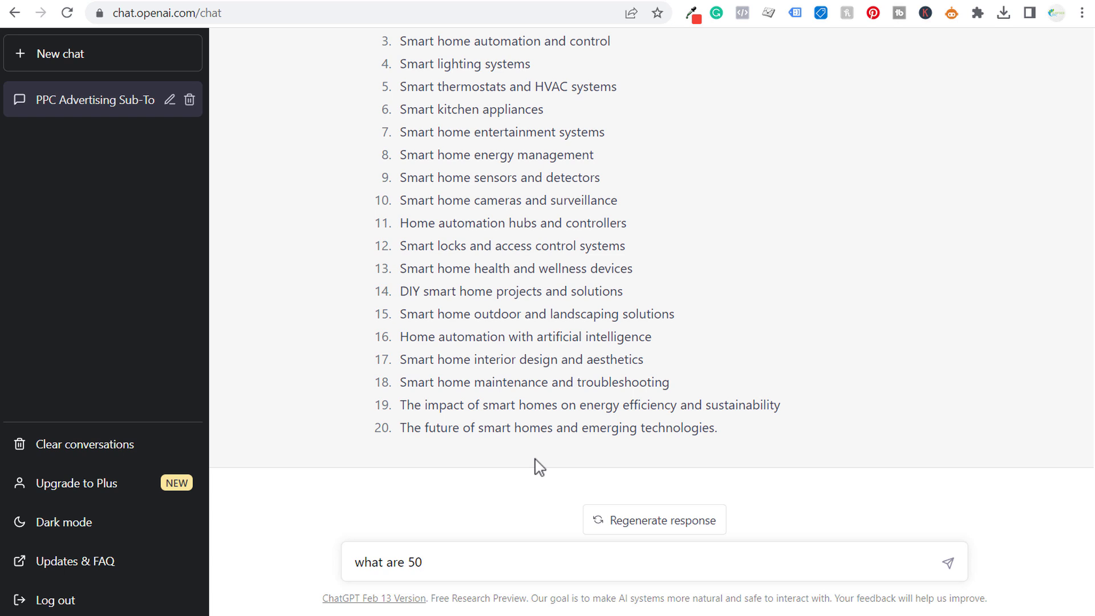
text(long ta)
text(of the most pop)
text(ular smart home product)
text(s for sale)
key(Return)
Examine the list of popular smart home products, including the Rachio Smart Sprinkler Controller entry.
drag(425, 107, 724, 105)
click(654, 180)
drag(387, 177, 813, 176)
click(810, 177)
drag(408, 218, 577, 357)
click(639, 370)
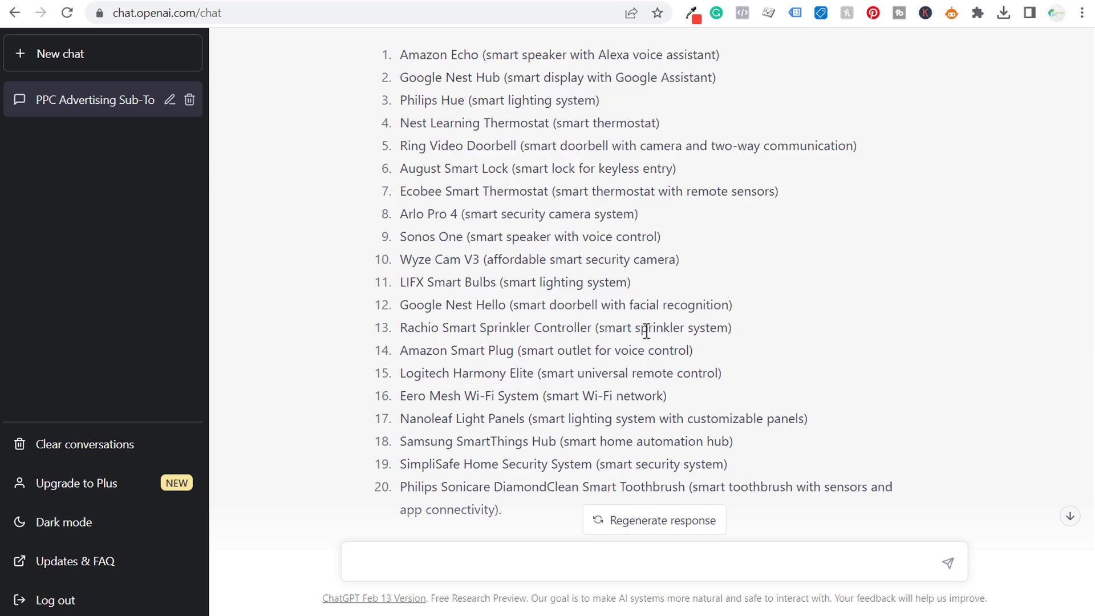
drag(601, 330, 732, 330)
click(801, 338)
Ask "what are 20 long-tail keywords for the short-tail keyword "smart sprinkler"".
click(442, 562)
text(what are 20 long-tail keywords for the short-tail keyword "smart sprinkler")
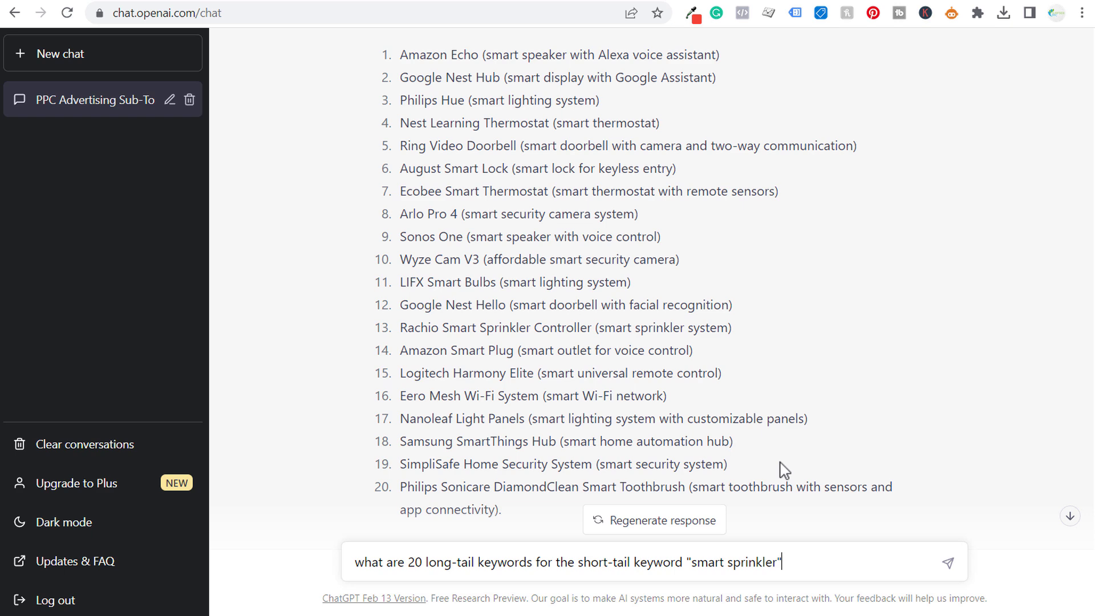
key(Return)
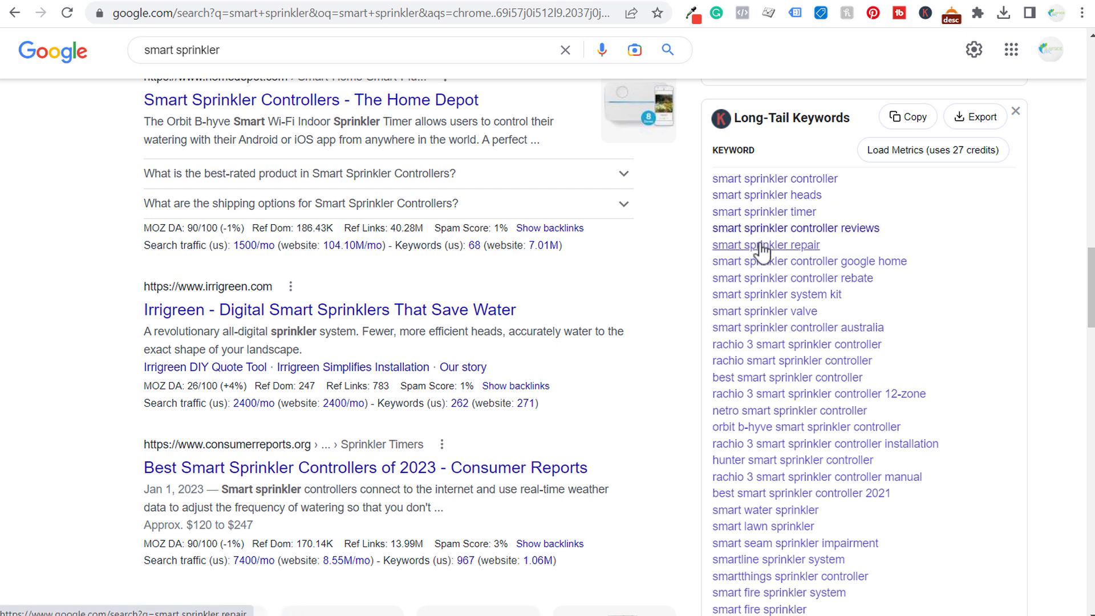
Copy the long-tail keywords from smart sprinkler controller through smart sprinkler valve in the Google results and paste them into the ChatGPT prompt.
scroll(899, 433, down, 3)
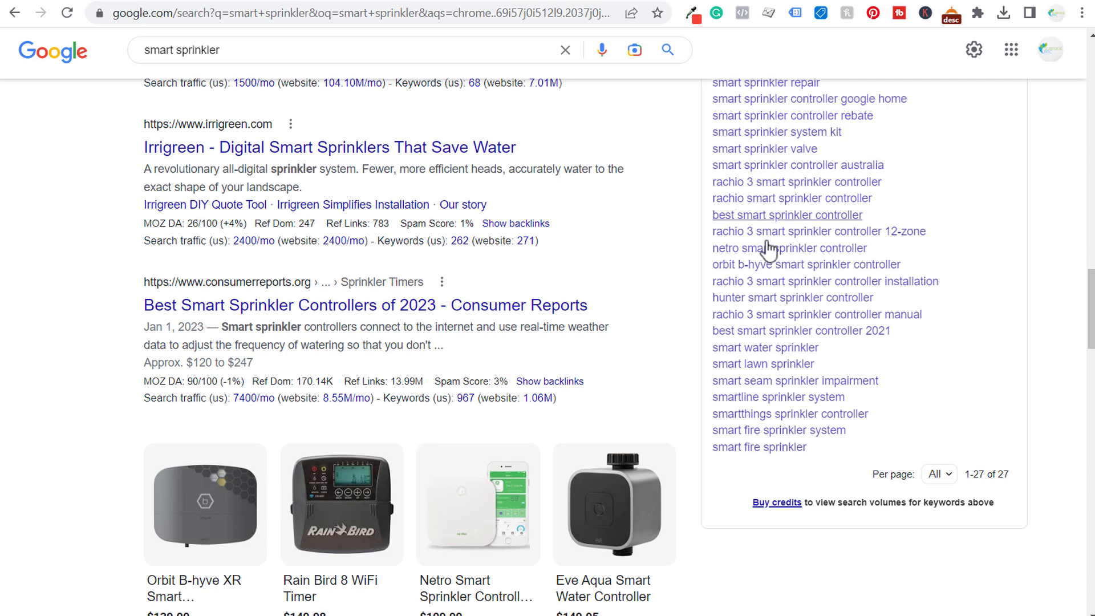
scroll(873, 177, up, 3)
click(867, 191)
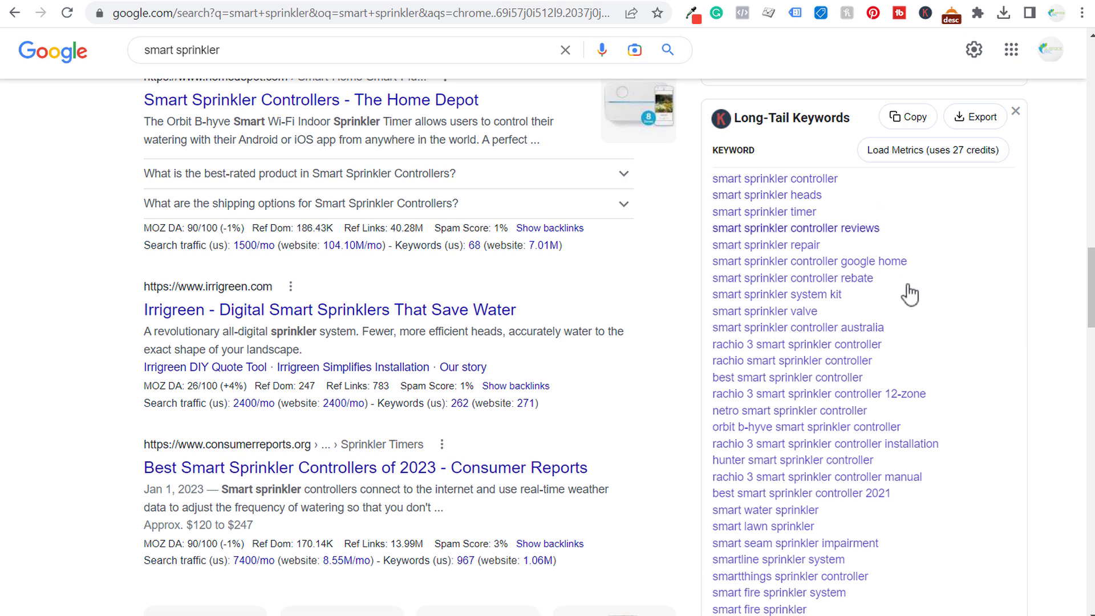
drag(856, 315, 783, 139)
key(ctrl+c)
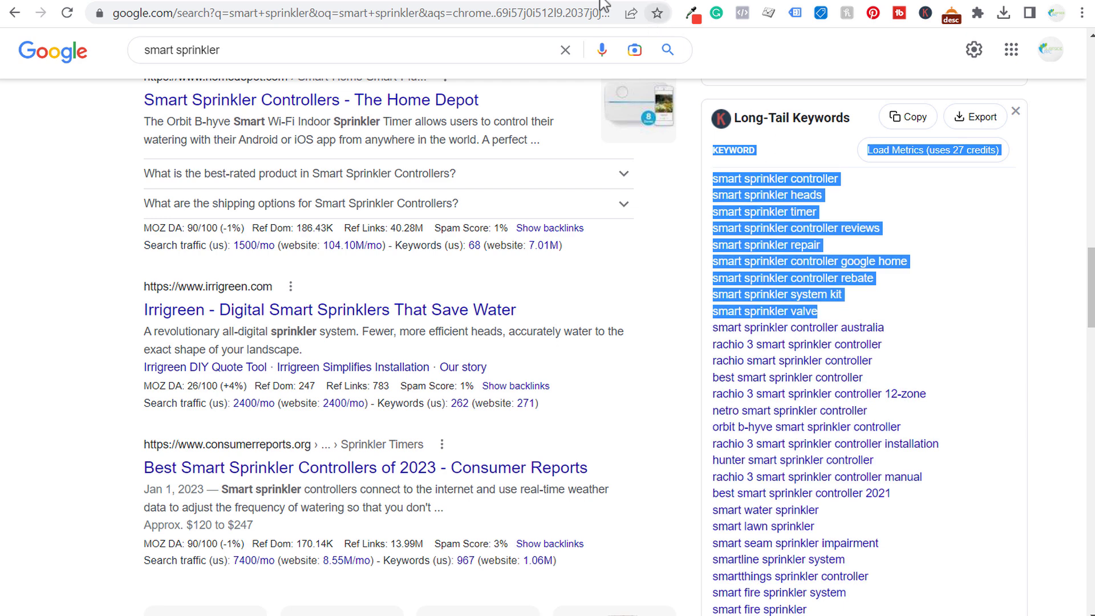
key(ctrl+Tab)
click(464, 543)
key(ctrl+v)
Remove the copied header text and the "smart sprinkler controller reviews" line from the pasted keywords.
scroll(410, 455, up, 2)
drag(563, 538, 352, 535)
key(BackSpace)
key(BackSpace)
drag(356, 419, 422, 460)
key(BackSpace)
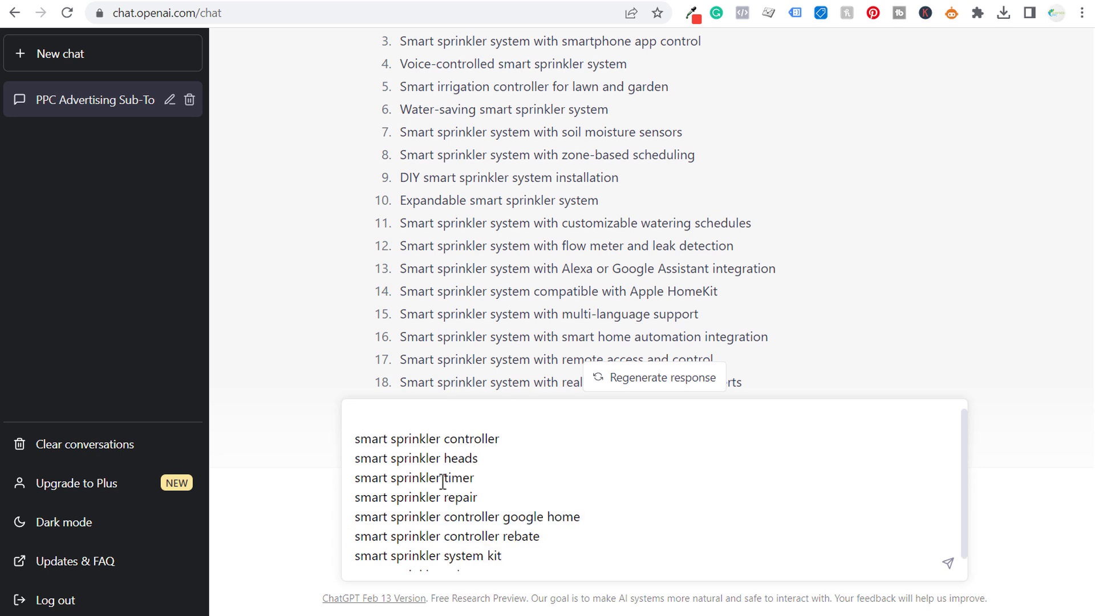
Delete the controller google home and controller rebate keywords and shorten "smart sprinkler system kit" to "smart sprinkler system".
drag(581, 517, 377, 518)
drag(562, 539, 323, 528)
key(BackSpace)
key(BackSpace)
click(501, 542)
key(BackSpace)
key(BackSpace)
key(BackSpace)
key(BackSpace)
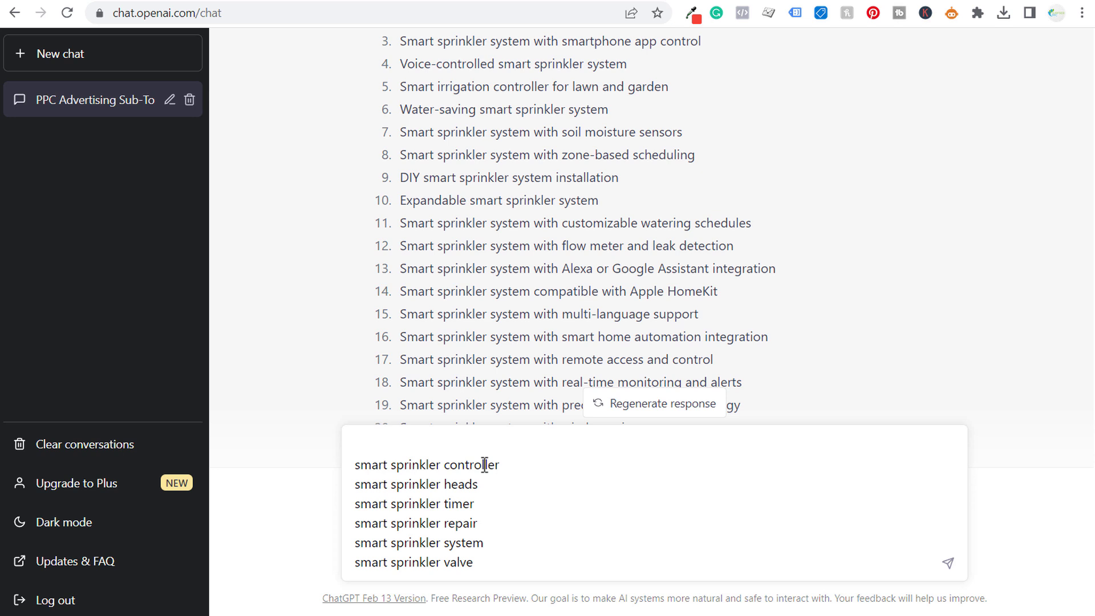
Submit the keyword list with the request "Can you use the keywords below to come up with blog post ideas".
text(u use the long-tail keyword)
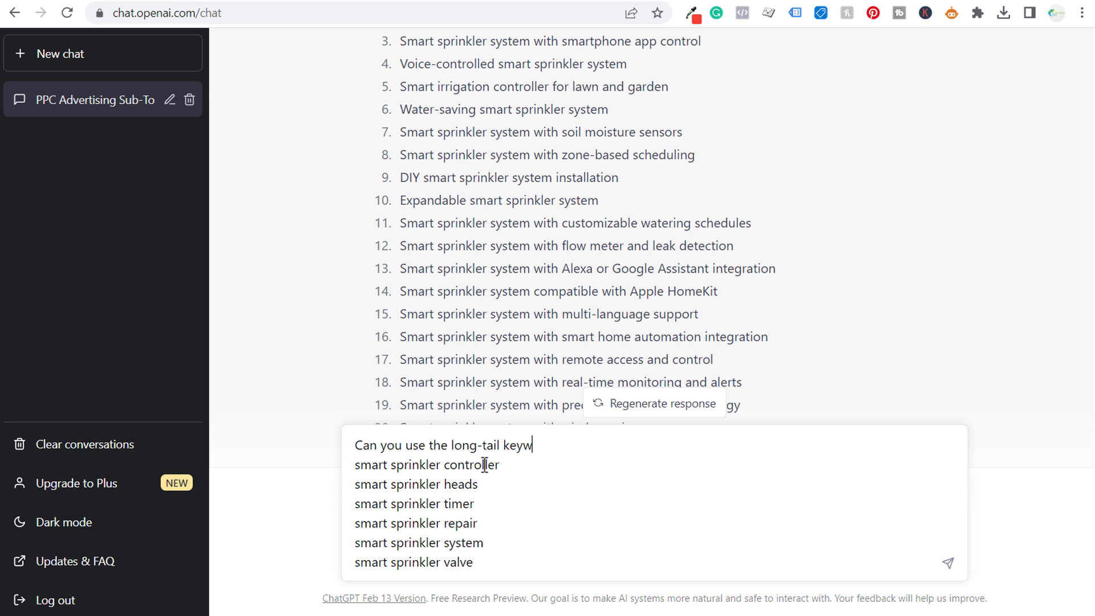
key(BackSpace)
key(BackSpace)
key(BackSpace)
key(BackSpace)
key(BackSpace)
key(BackSpace)
key(BackSpace)
key(BackSpace)
key(BackSpace)
key(BackSpace)
key(BackSpace)
key(BackSpace)
key(BackSpace)
key(BackSpace)
key(BackSpace)
key(BackSpace)
text(eywords below t)
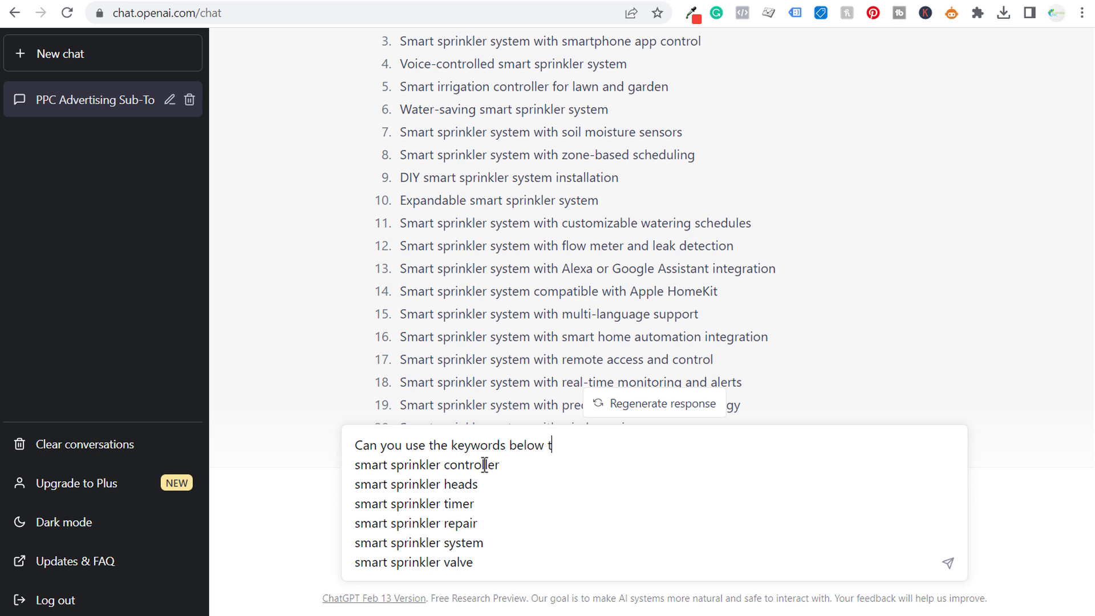
text(o come up with blog post ideas)
key(Return)
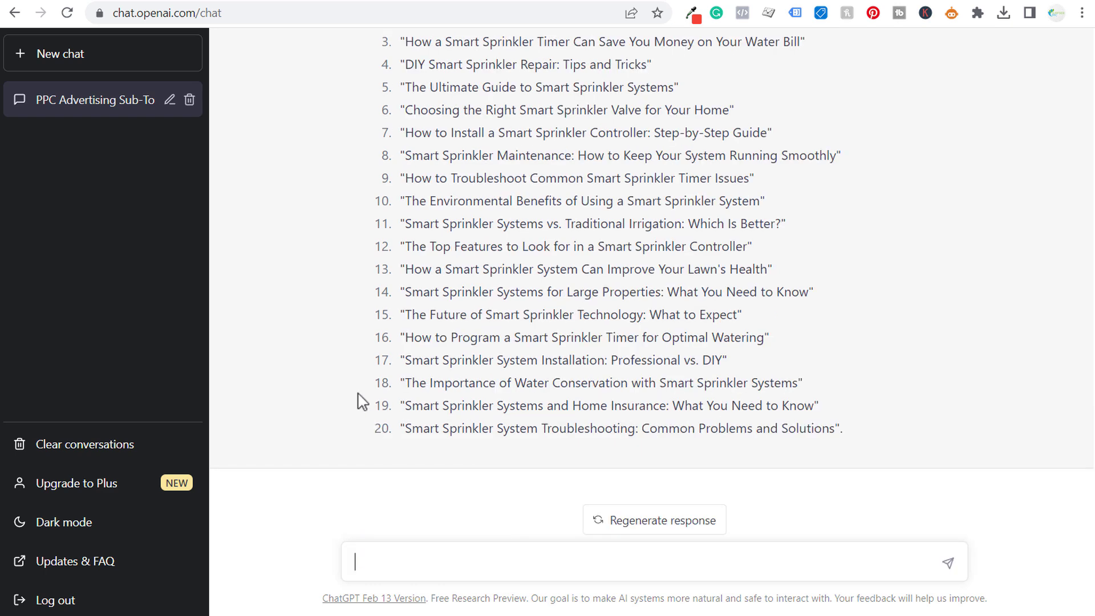
Examine the blog post ideas against the submitted keywords, including "How a Smart Sprinkler Timer Can Save You Money on Your Water Bill".
scroll(348, 340, up, 3)
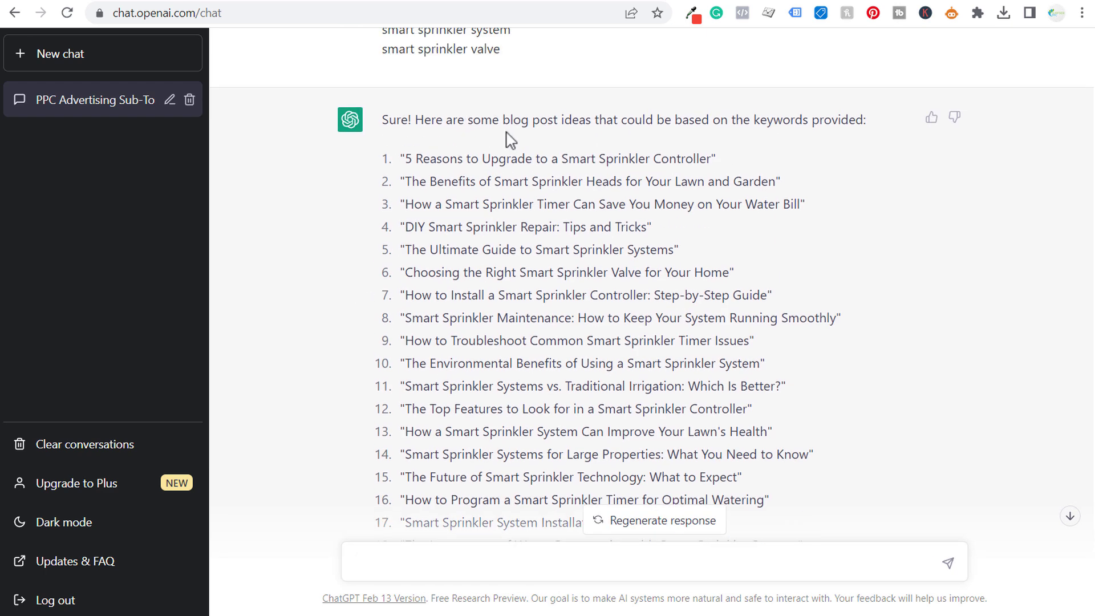
scroll(570, 151, up, 3)
drag(384, 118, 533, 220)
click(535, 222)
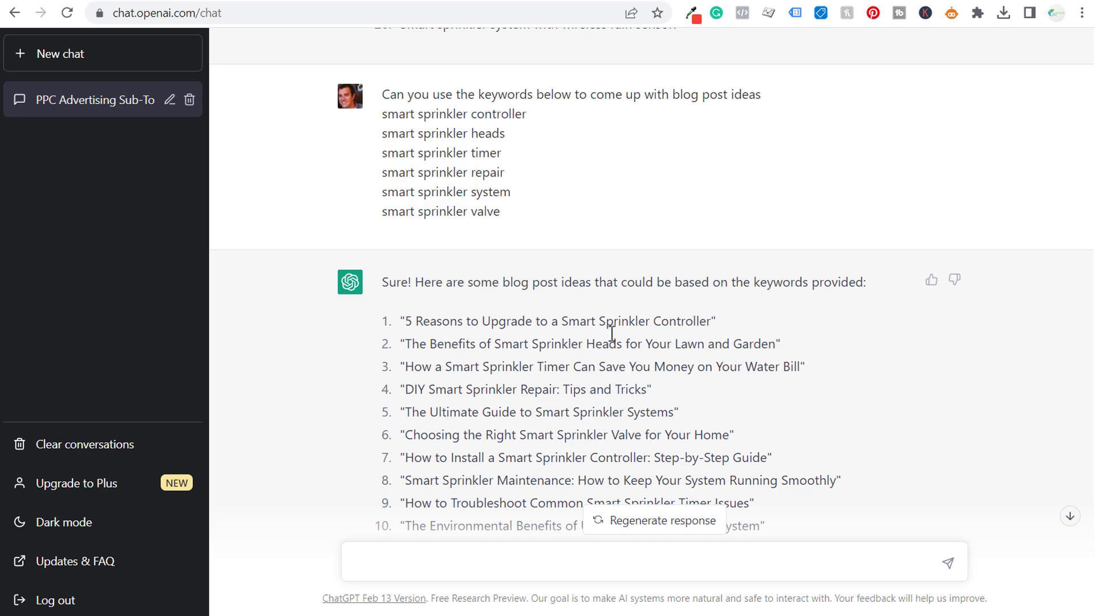
scroll(868, 335, down, 3)
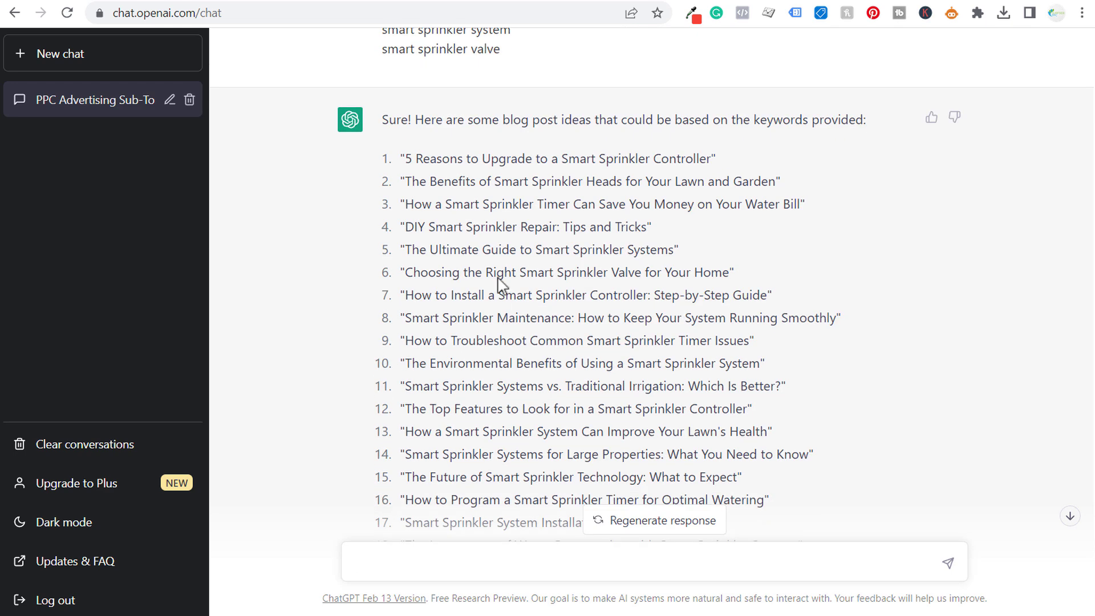
drag(405, 159, 737, 437)
click(816, 398)
drag(437, 364, 639, 379)
click(669, 379)
drag(409, 204, 754, 205)
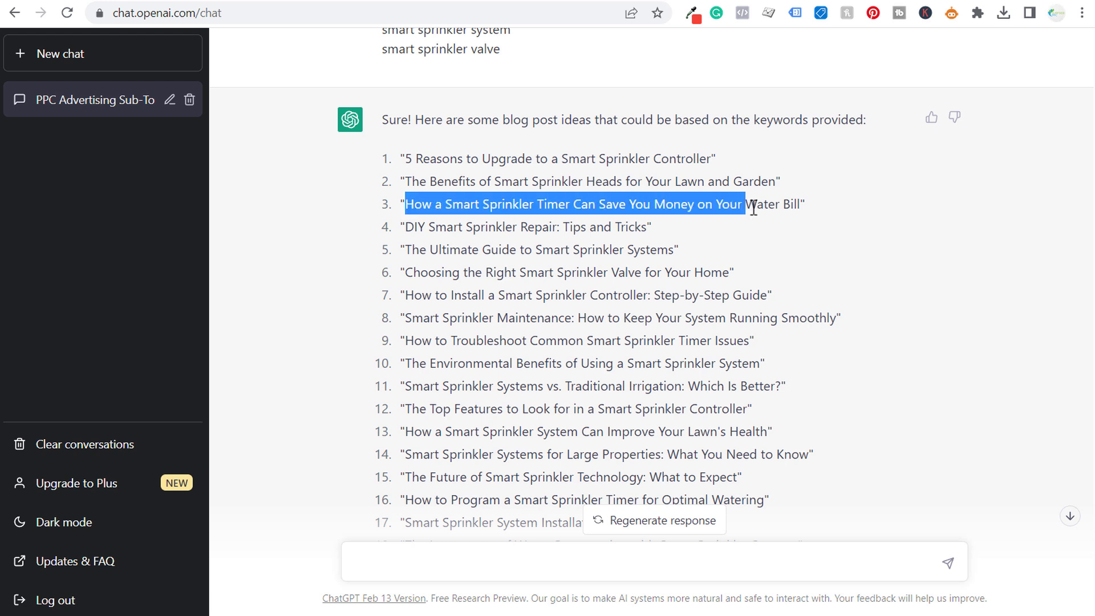
click(784, 206)
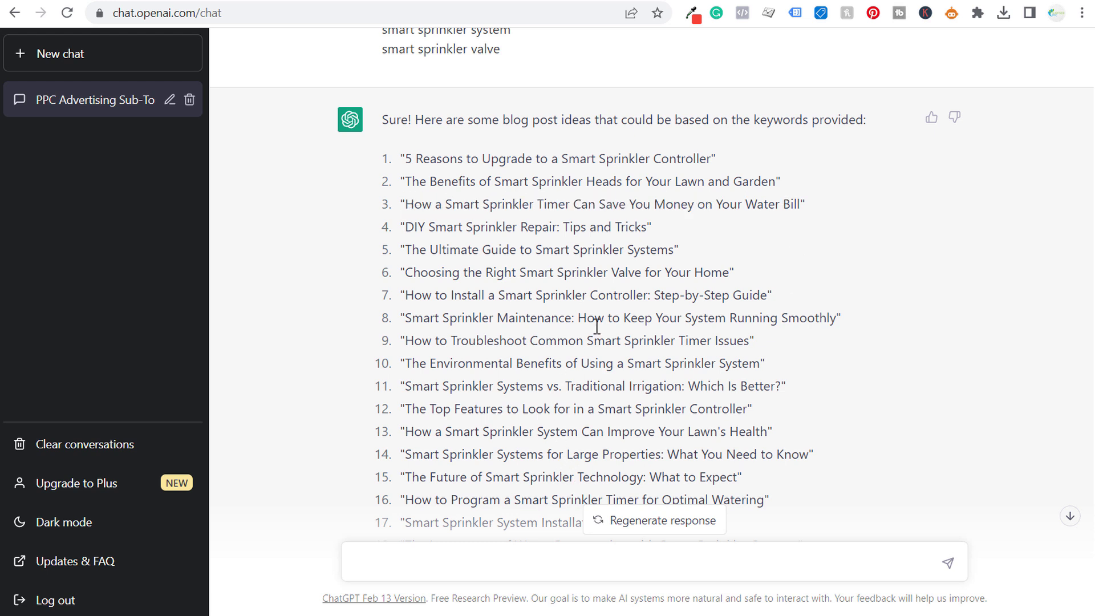
drag(620, 204, 786, 204)
click(786, 203)
Submit the question "What are 30 different videos I should make on YouTube about the topic of Landing Pages".
scroll(551, 244, down, 3)
click(458, 558)
text(Wha)
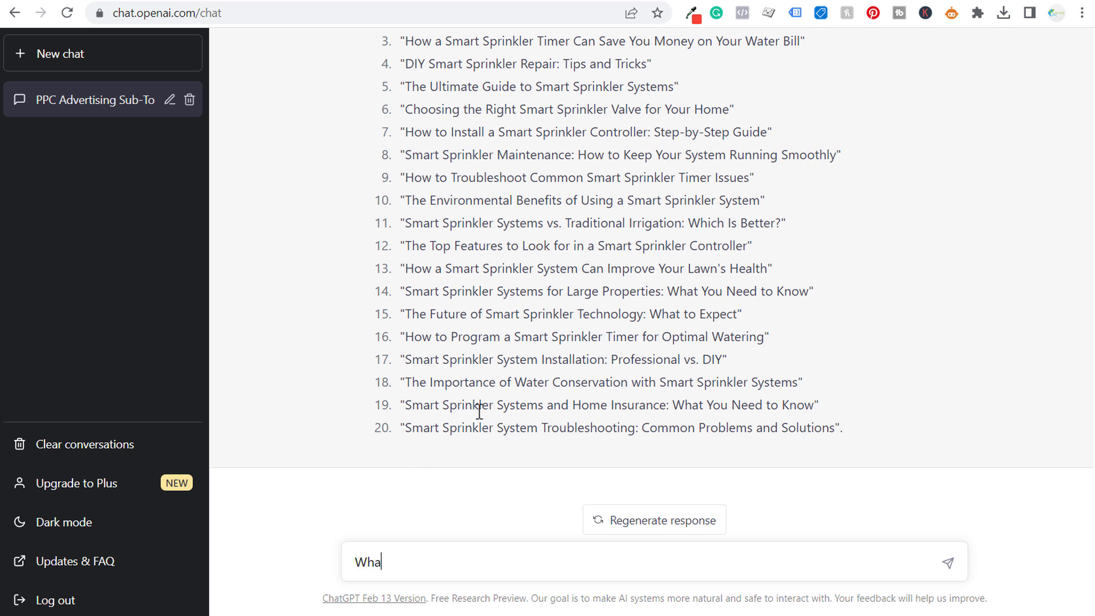
text(t are 30 differe)
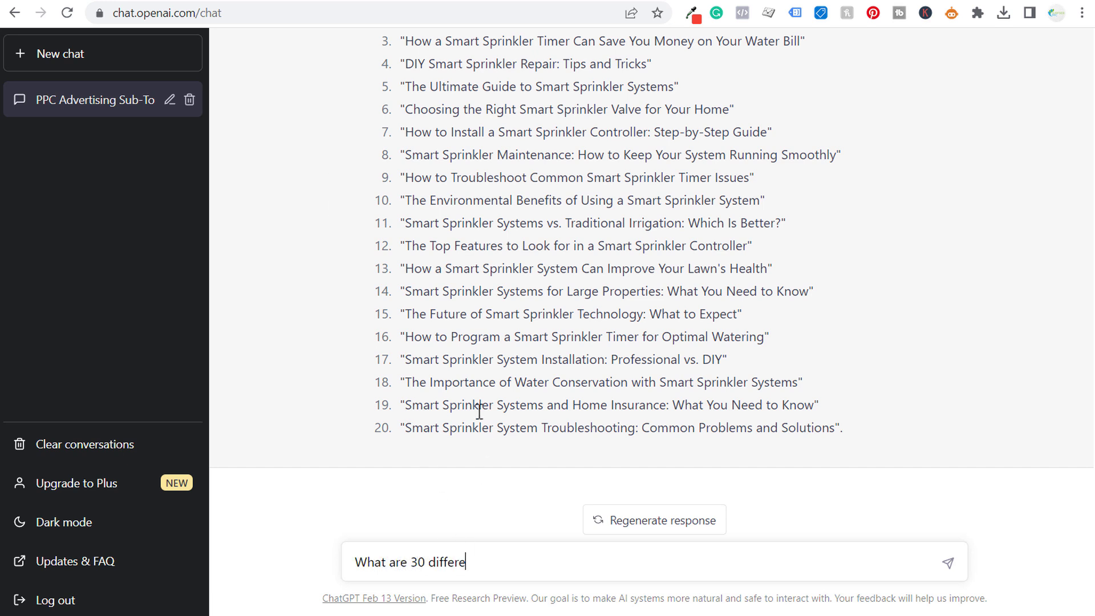
text(nt videos I should)
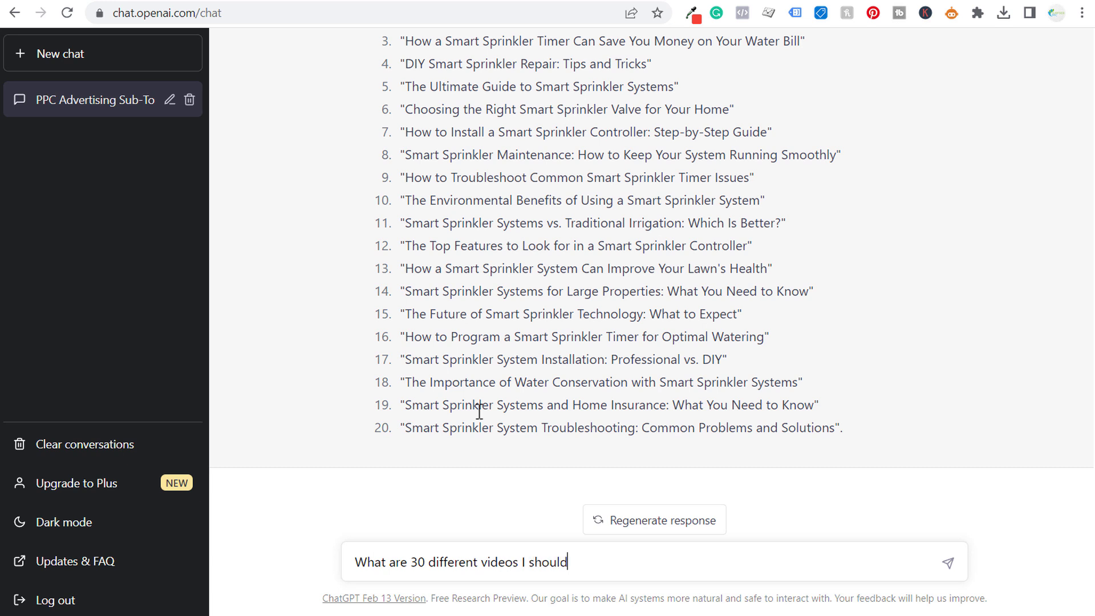
text( make on YouTube )
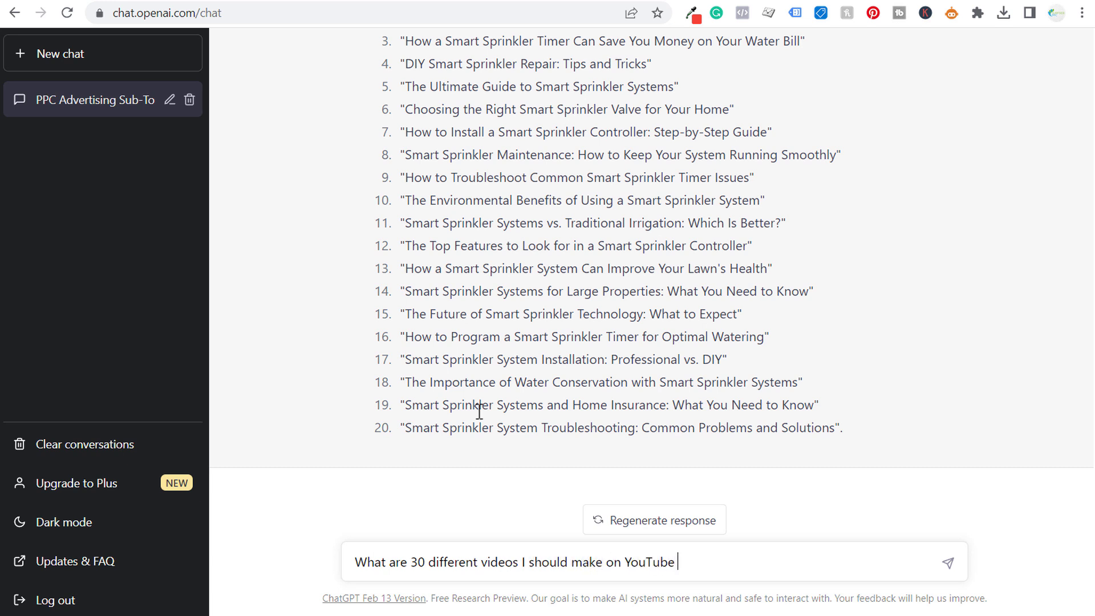
text(about the topic of Landing Page)
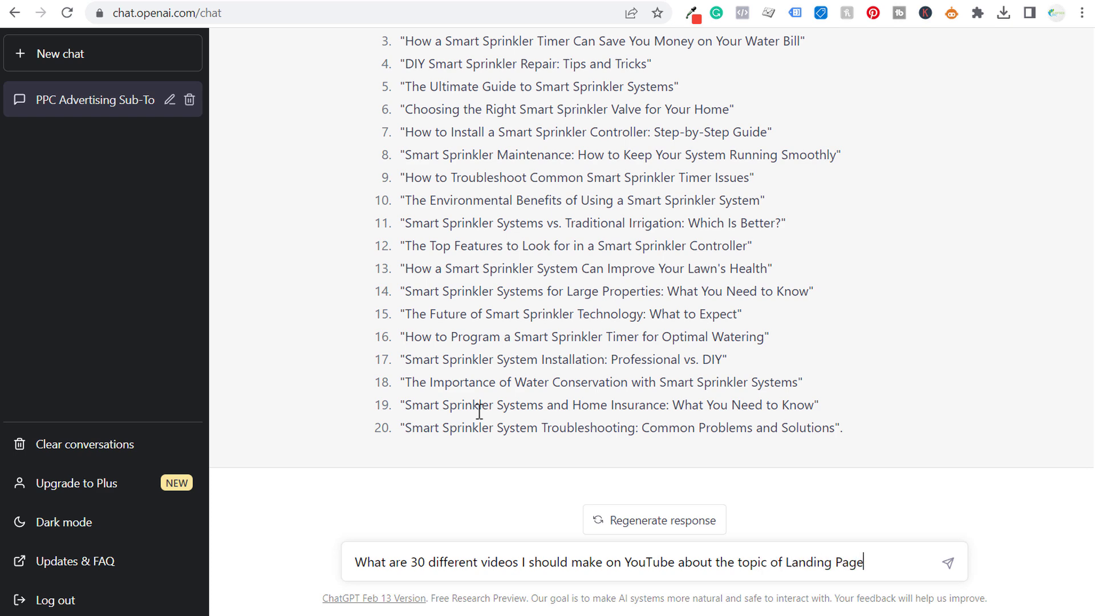
text(s)
key(Return)
Review the landing page video ideas from start to end, including "How to design a mobile-friendly landing page".
scroll(489, 416, up, 4)
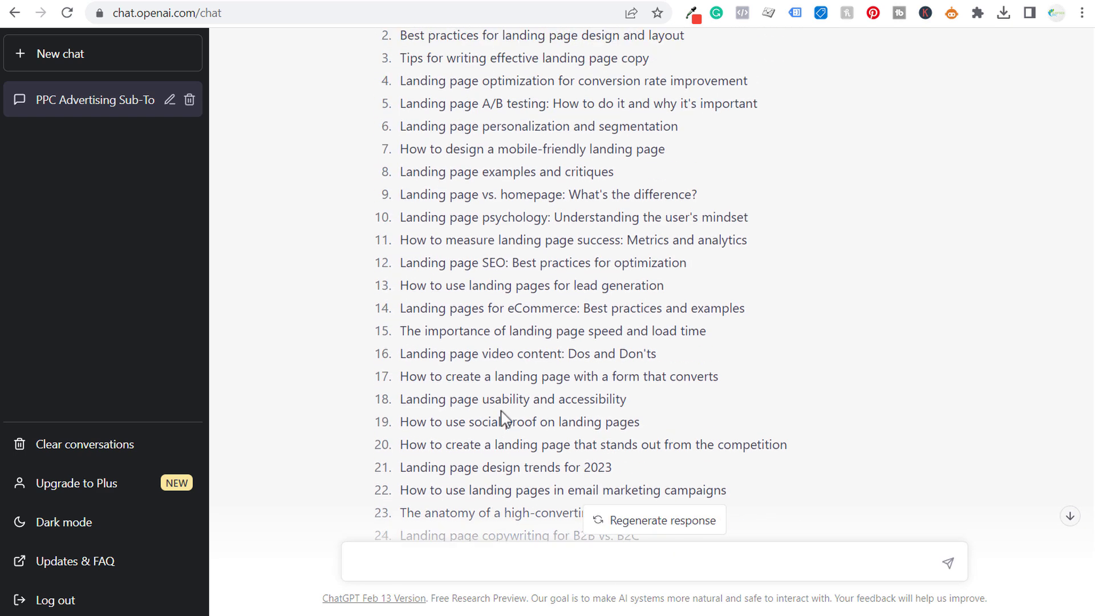
scroll(502, 418, up, 2)
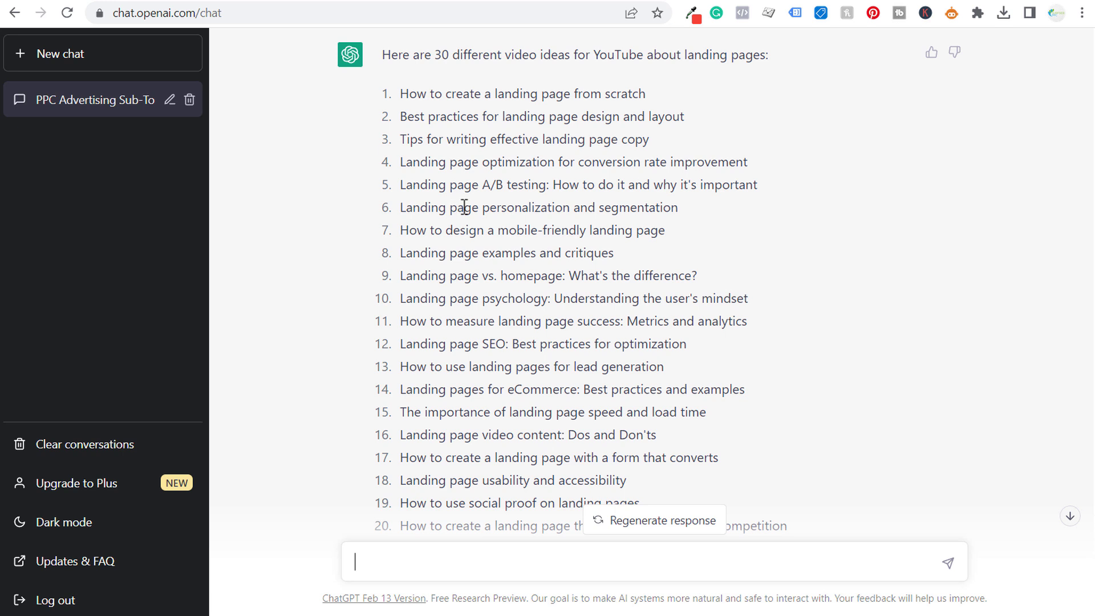
drag(493, 235, 701, 237)
click(712, 238)
scroll(717, 216, down, 6)
Ask for 20 long-tail keywords for the short-tail keyword "landing pages" and select the whole list in the response.
click(478, 556)
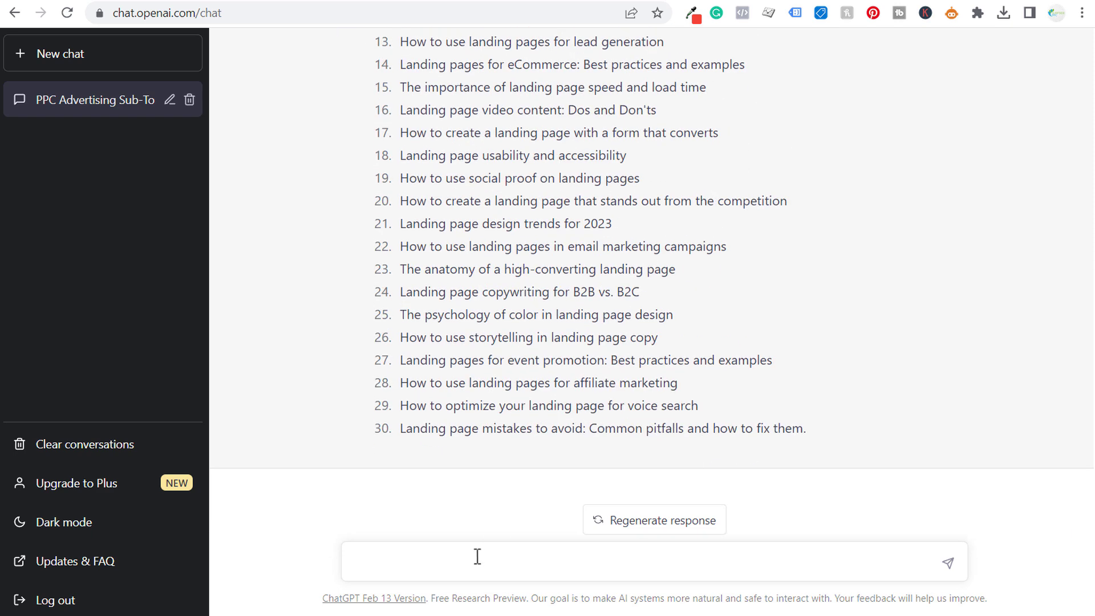
text(what are 20 long-tail keywords for the short-tail keyword "landing pages)
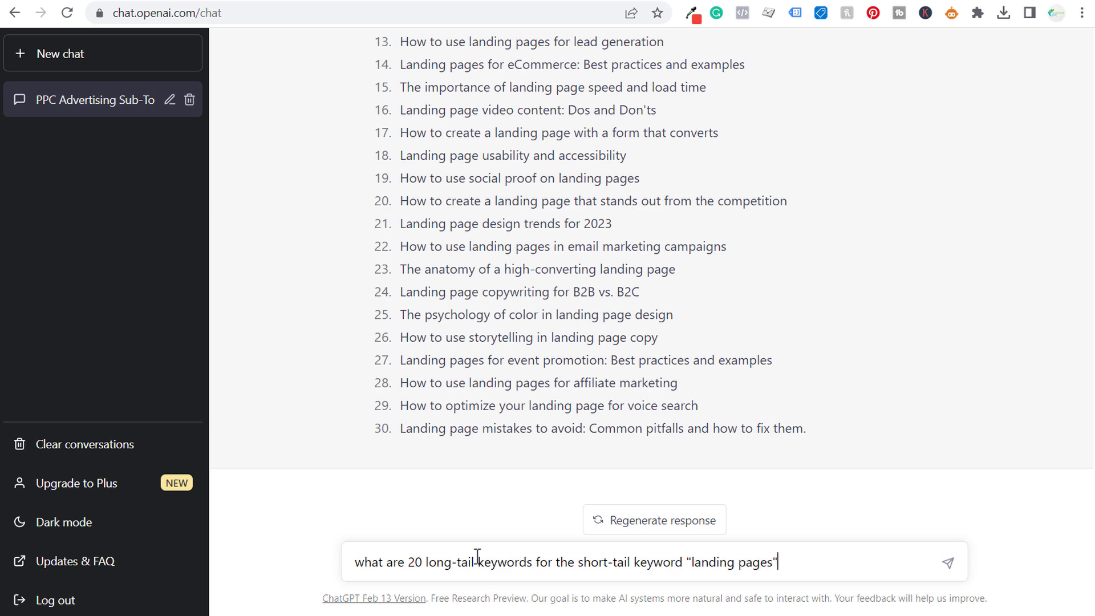
key(Return)
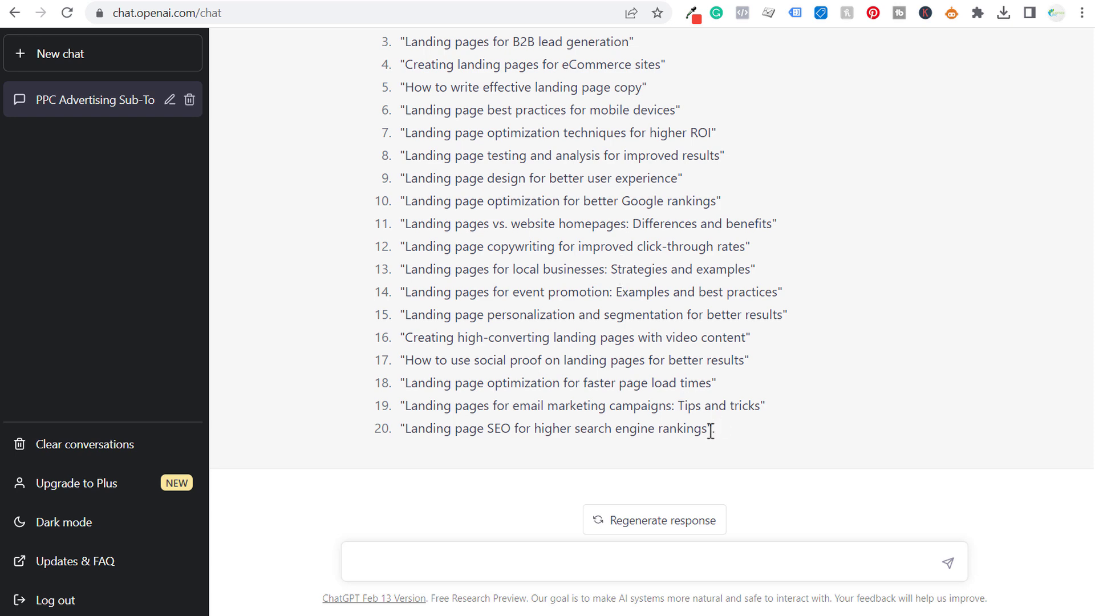
drag(717, 437, 408, 165)
scroll(483, 298, up, 3)
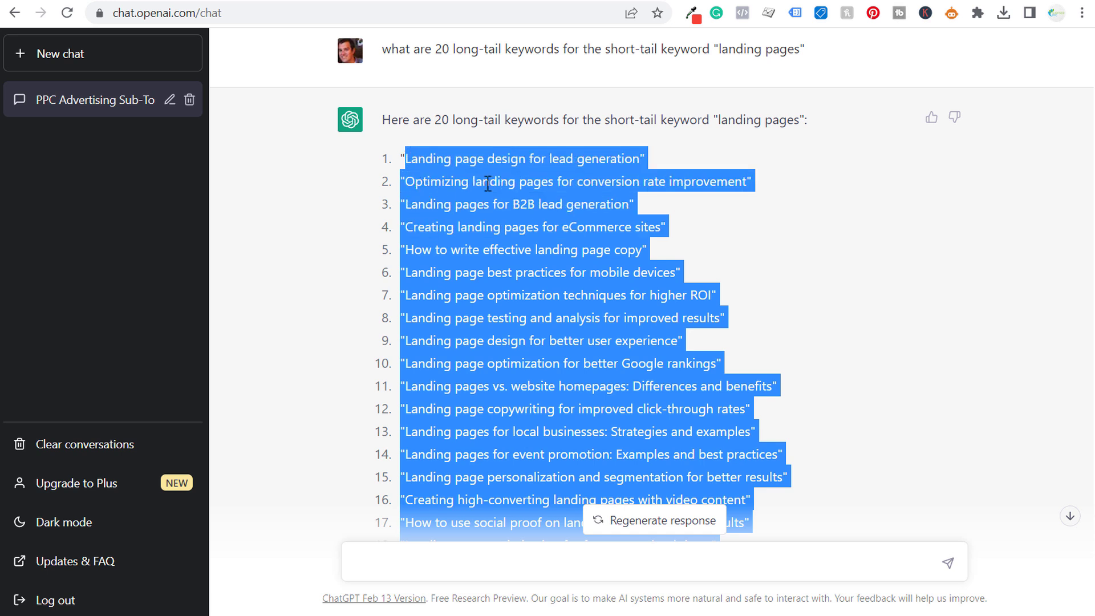
Switch to Excel and examine the Landing Pages column of the ChatGPT Keywords sheet from the header to its last keyword.
key(alt+Tab)
drag(716, 595, 778, 595)
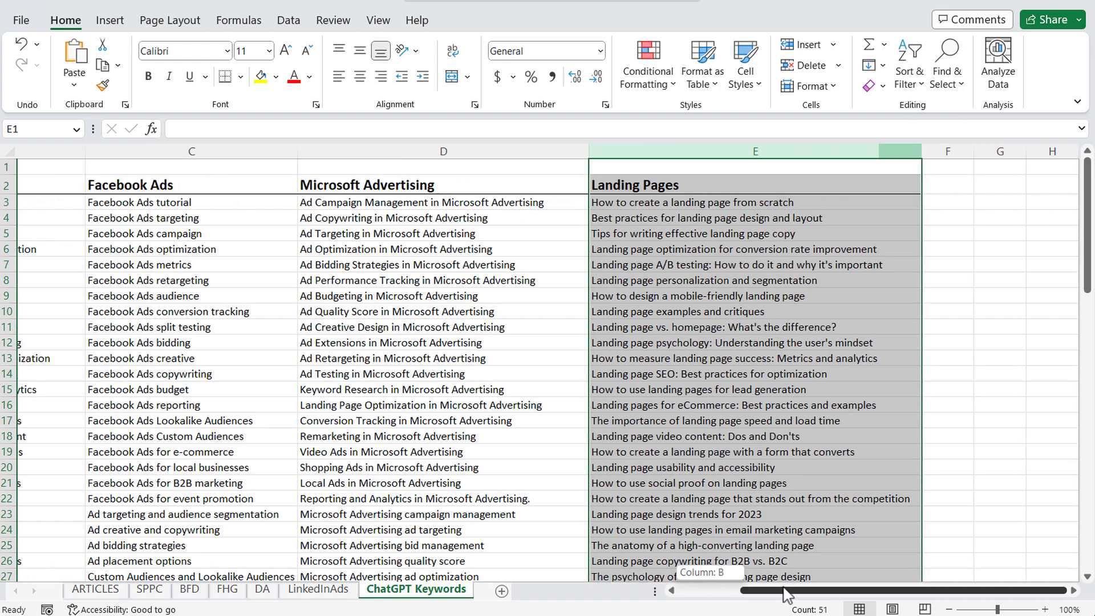
scroll(773, 223, down, 1)
scroll(773, 223, down, 4)
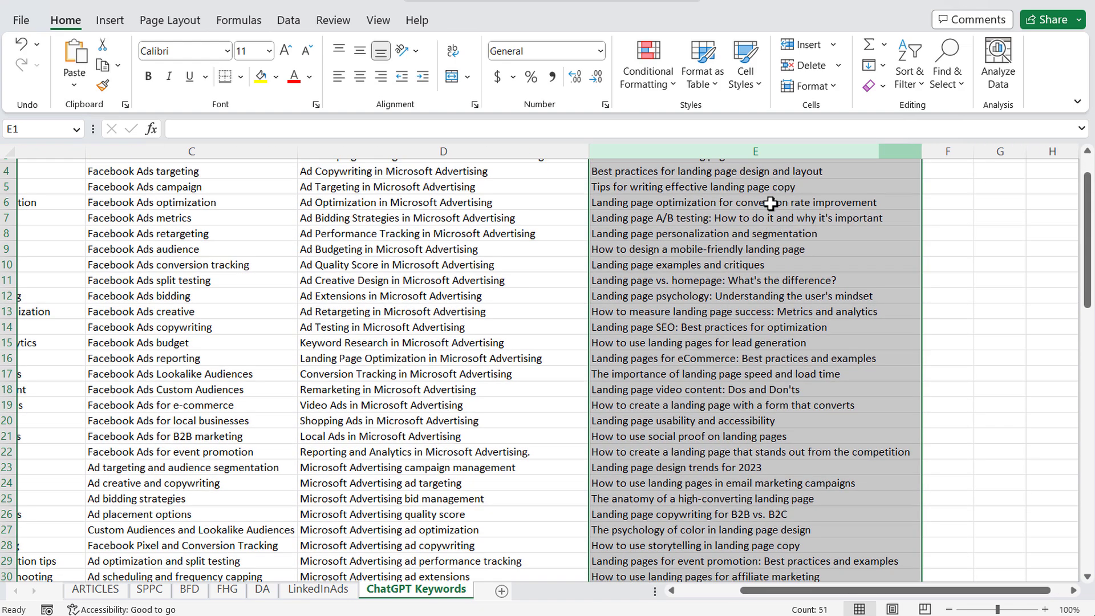
scroll(784, 234, down, 4)
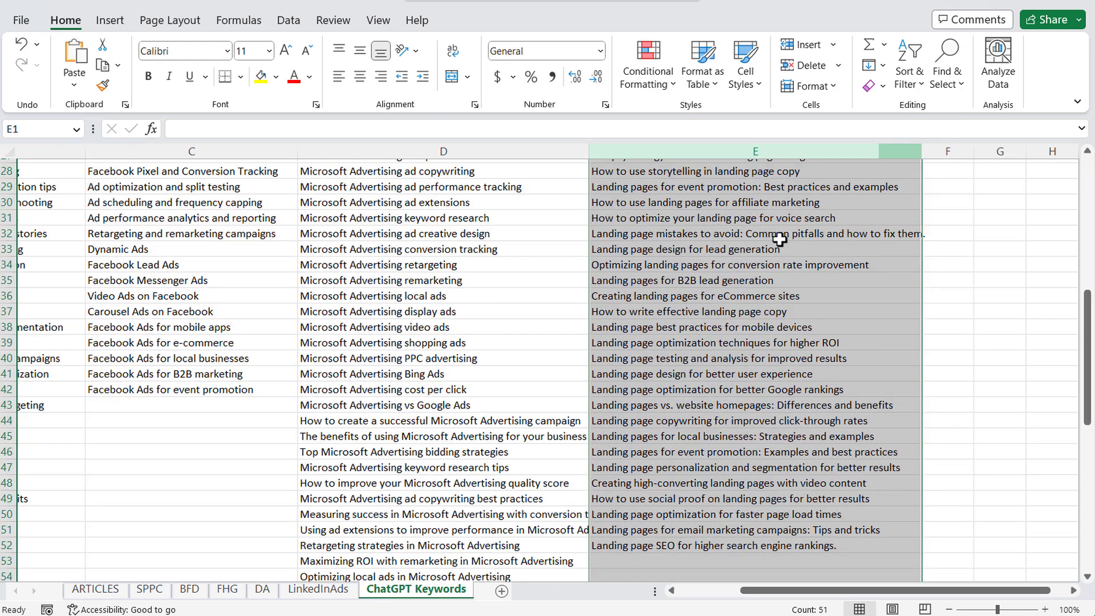
scroll(780, 273, down, 2)
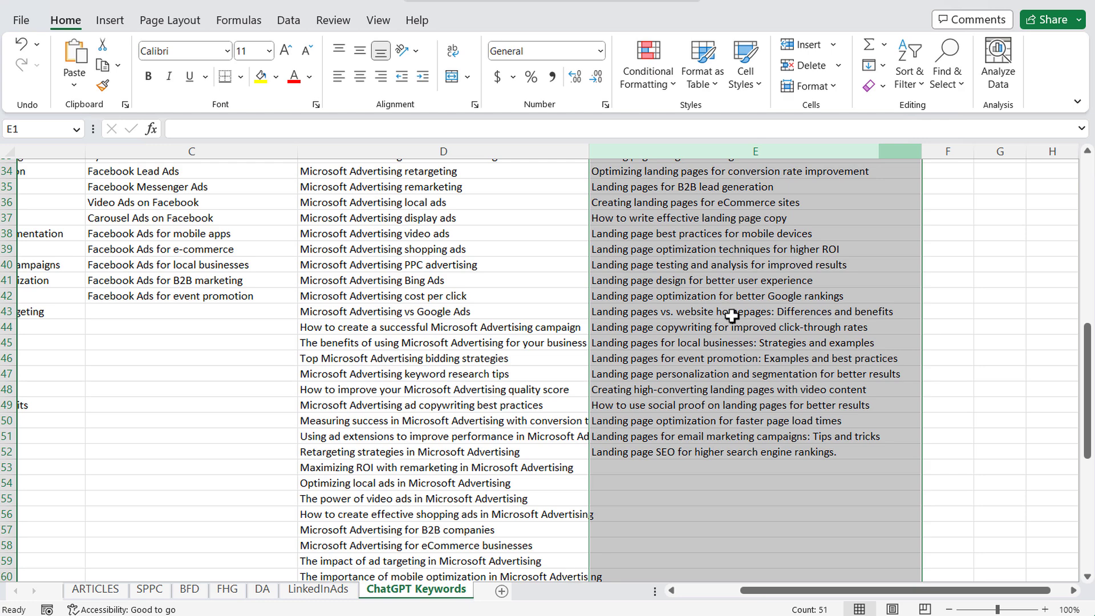
scroll(724, 313, up, 10)
scroll(732, 333, up, 1)
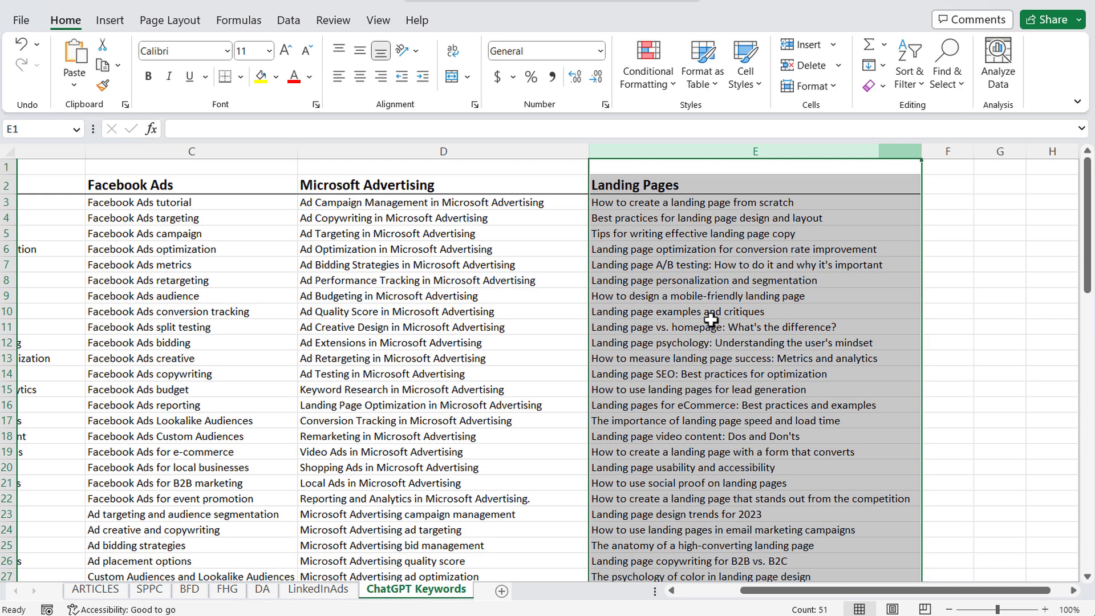
click(707, 297)
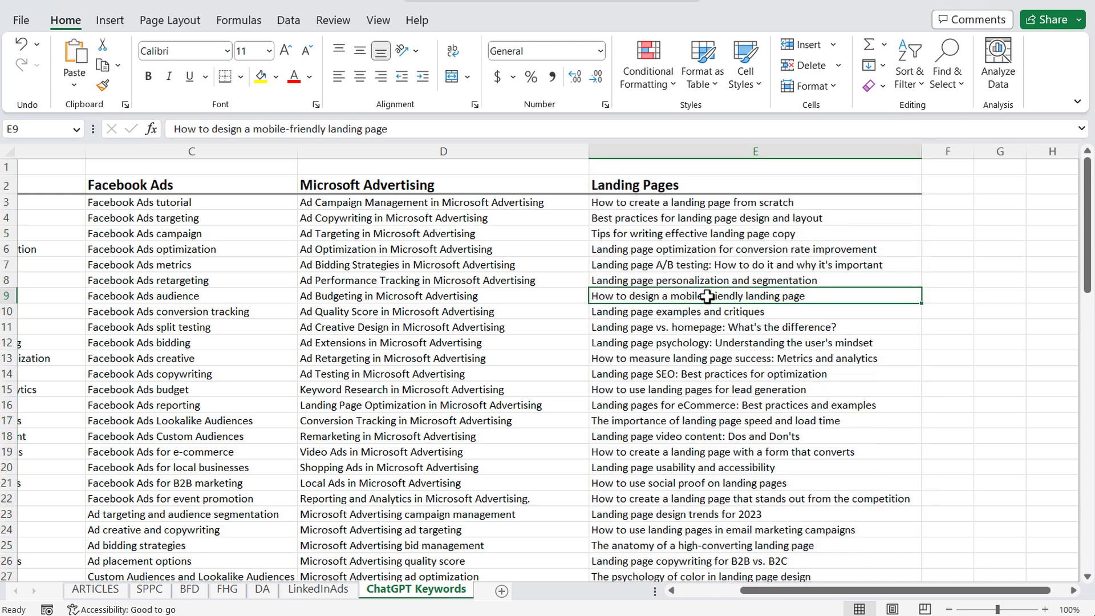
click(615, 239)
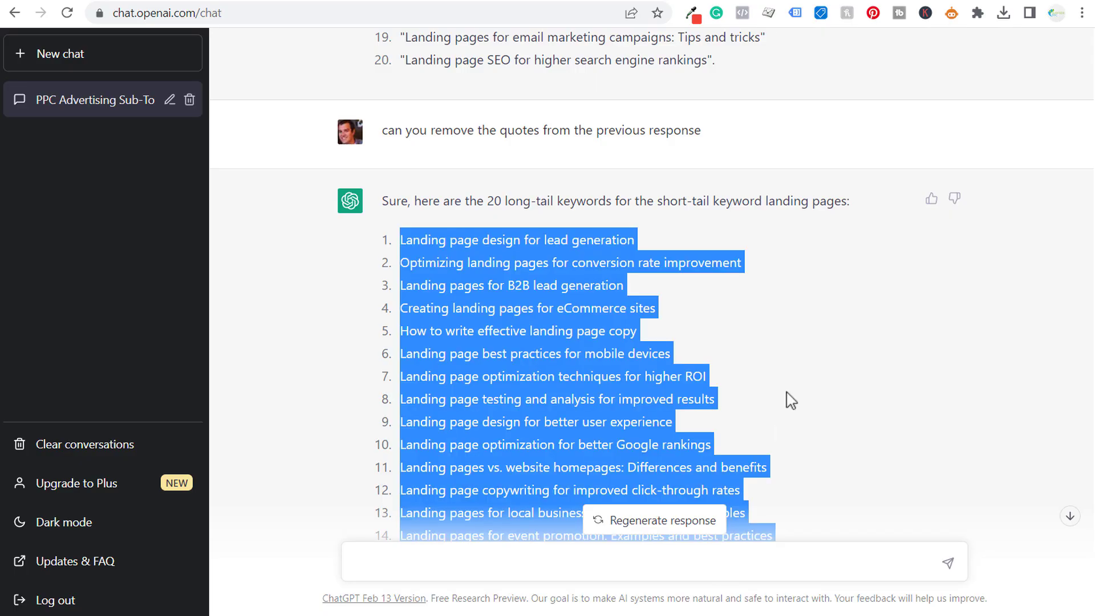
Return to the earlier ChatGPT question on the 20 most popular PPC advertising platforms and review its list, including Twitter Ads.
click(819, 383)
scroll(959, 303, up, 14)
scroll(964, 302, up, 20)
scroll(938, 308, up, 5)
drag(383, 107, 625, 108)
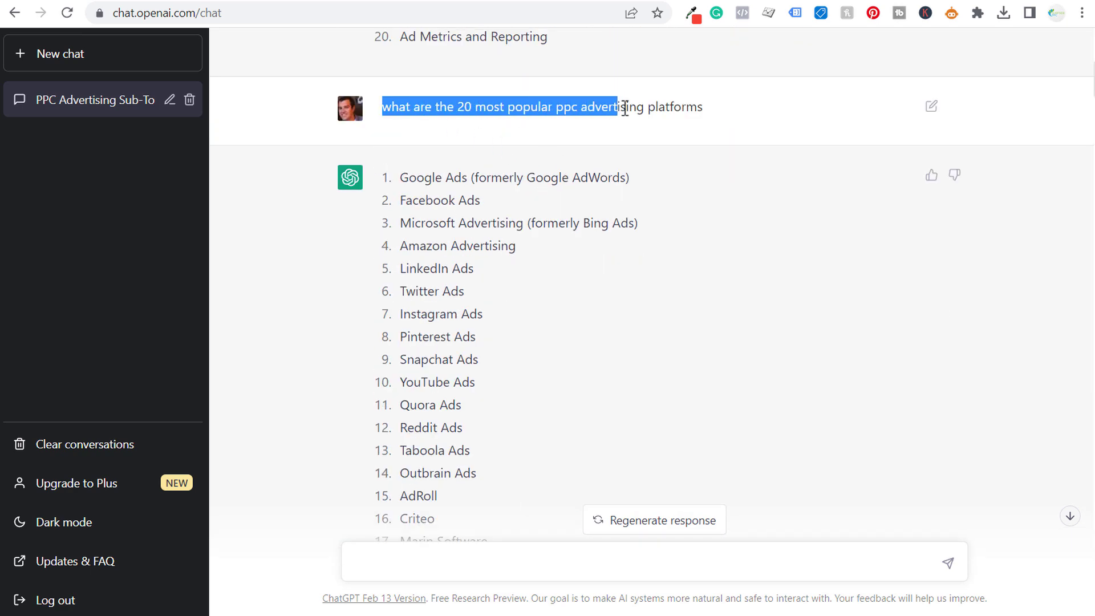
click(687, 106)
scroll(722, 249, down, 1)
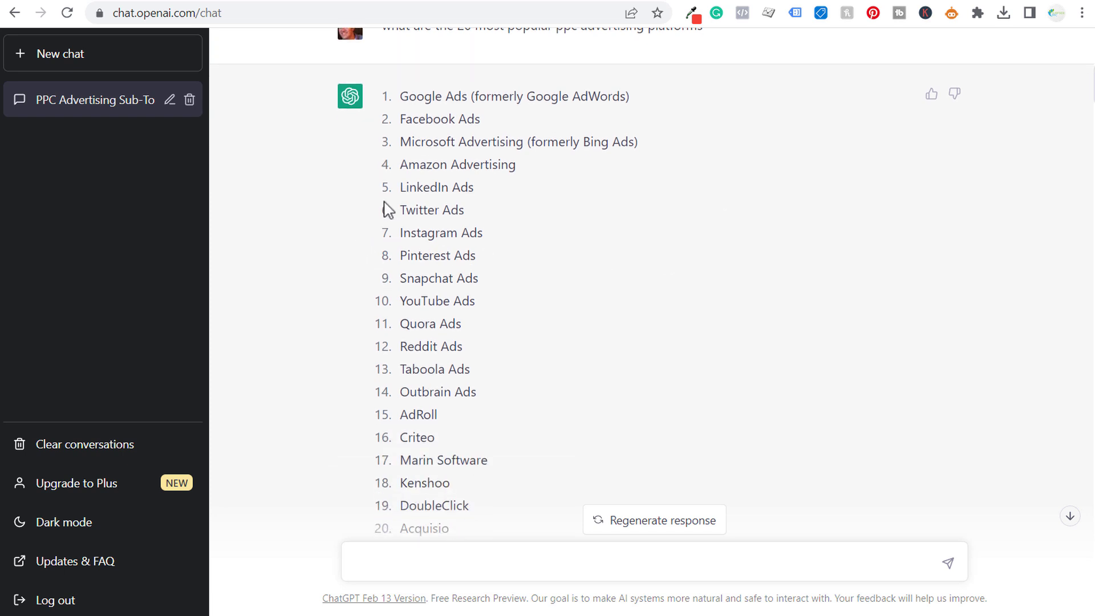
drag(401, 210, 486, 213)
click(764, 231)
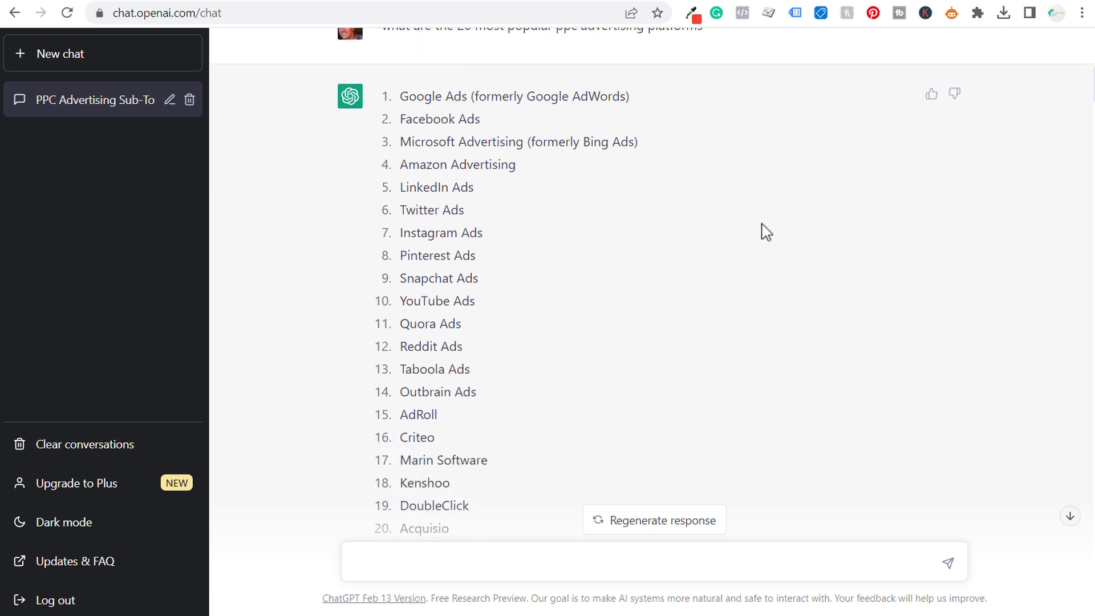